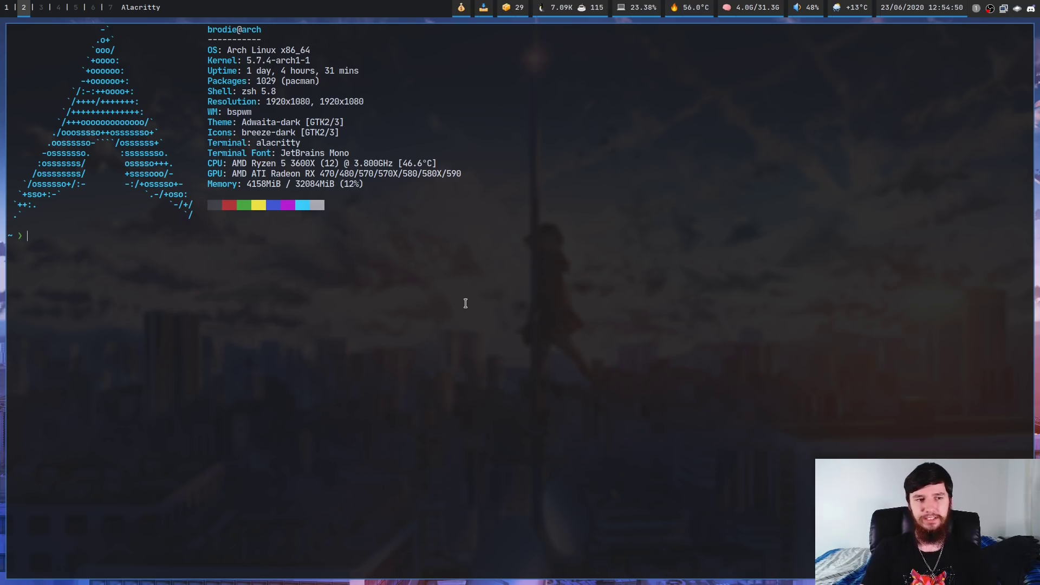
# - Start the ranger file manager in the open terminal
pyautogui.write('ra')
pyautogui.press('Return')
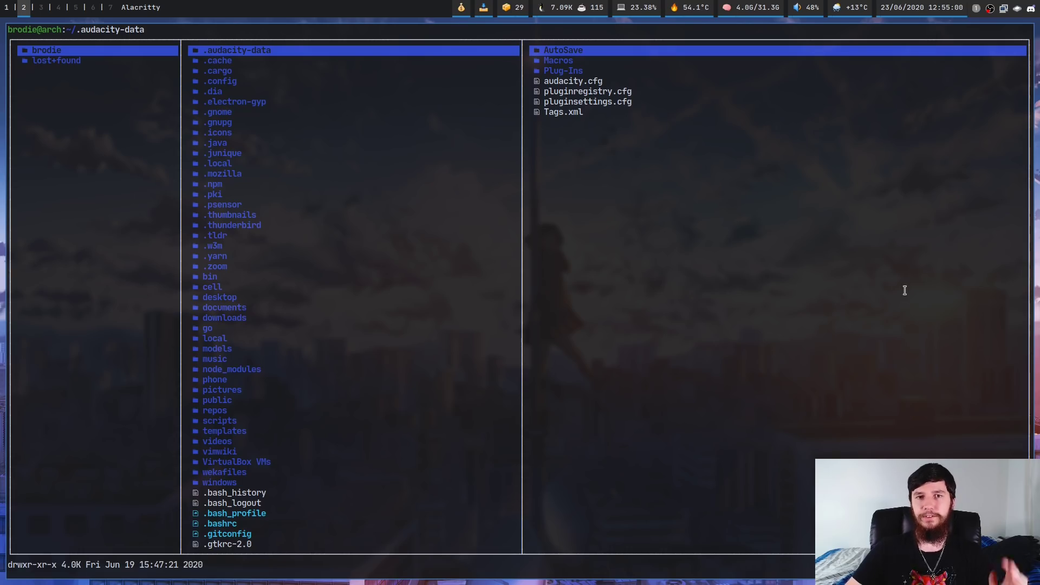
# - Open a second terminal, float it over the file manager at a new position, and close it
pyautogui.press('super+Return')
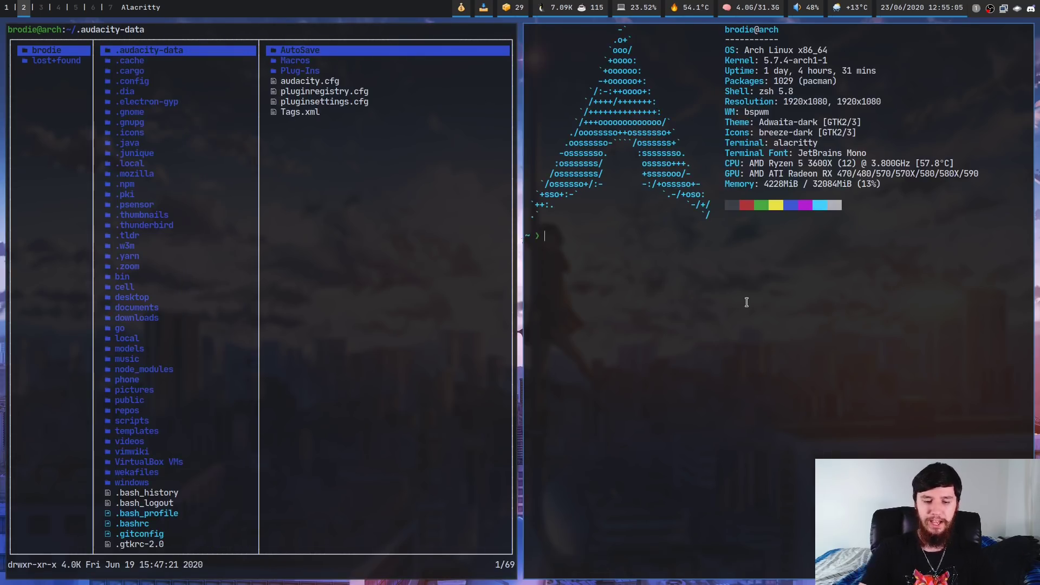
pyautogui.press('super+s')
pyautogui.press('super+Right')
pyautogui.press('super+Up')
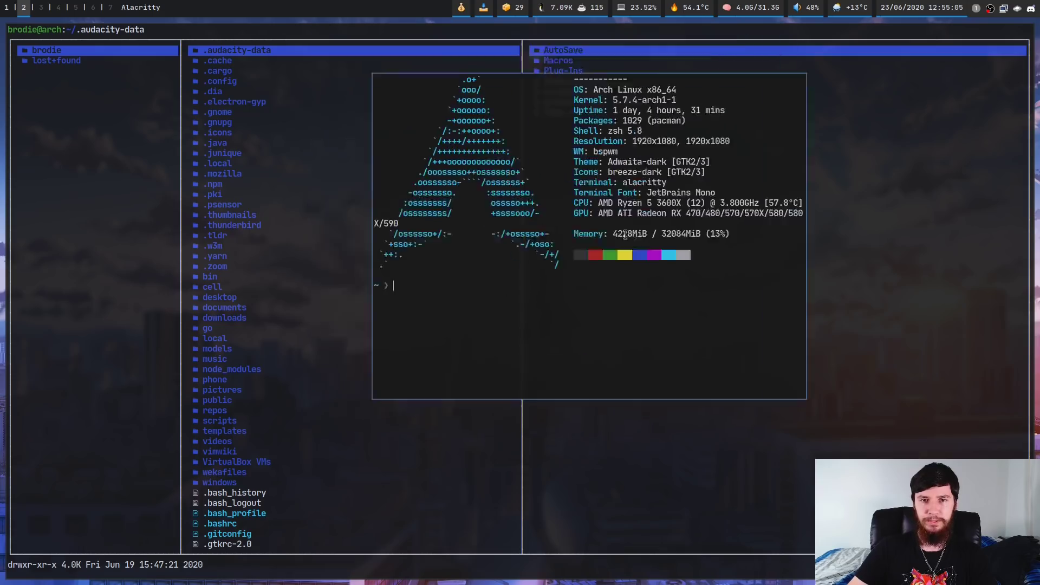
pyautogui.press('super+Left')
pyautogui.press('super+Up')
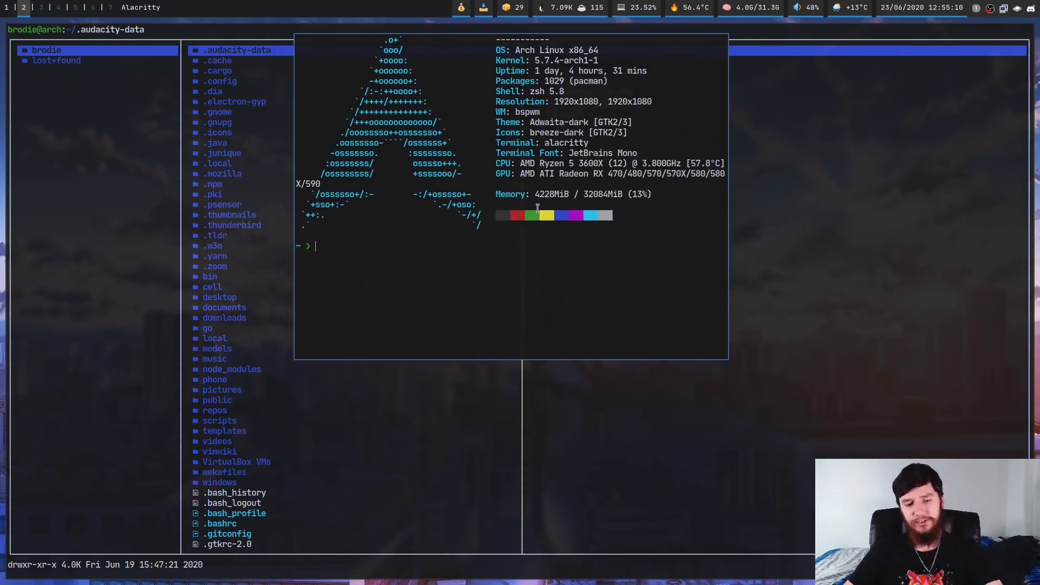
pyautogui.hotkey('ctrl', 'd')
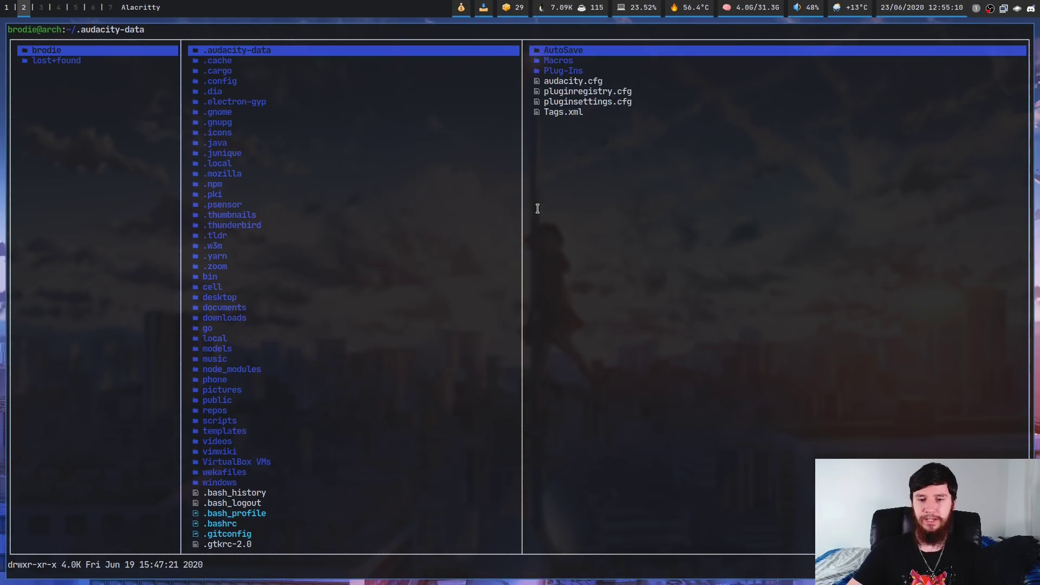
# - Open a series of terminals beside the file manager, repeatedly subdividing the lower-right part of the tiled layout
pyautogui.press('super+Return')
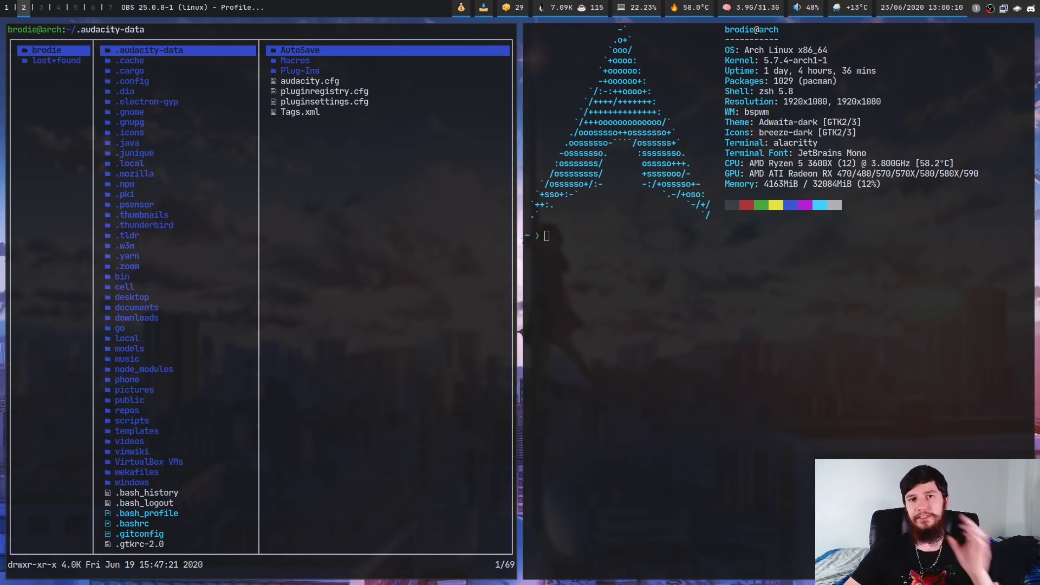
pyautogui.press('super+Return')
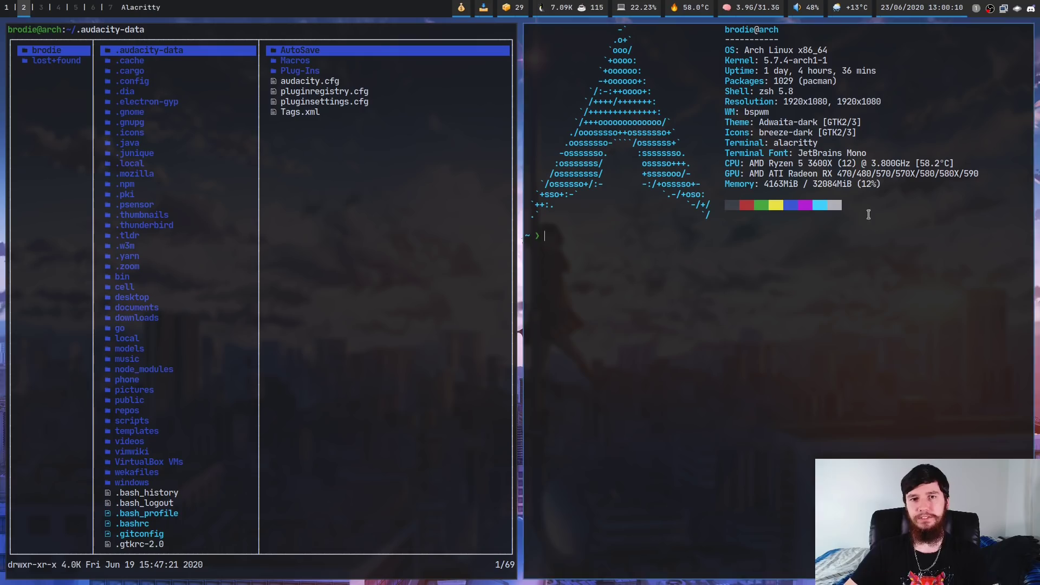
pyautogui.press('super+Return')
pyautogui.press('super+Return')
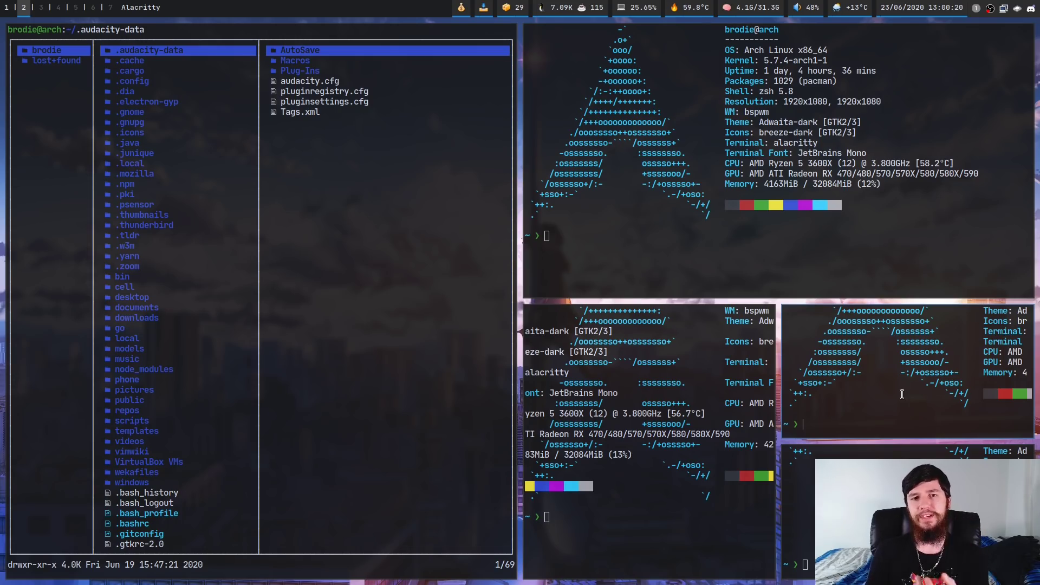
pyautogui.press('super+Return')
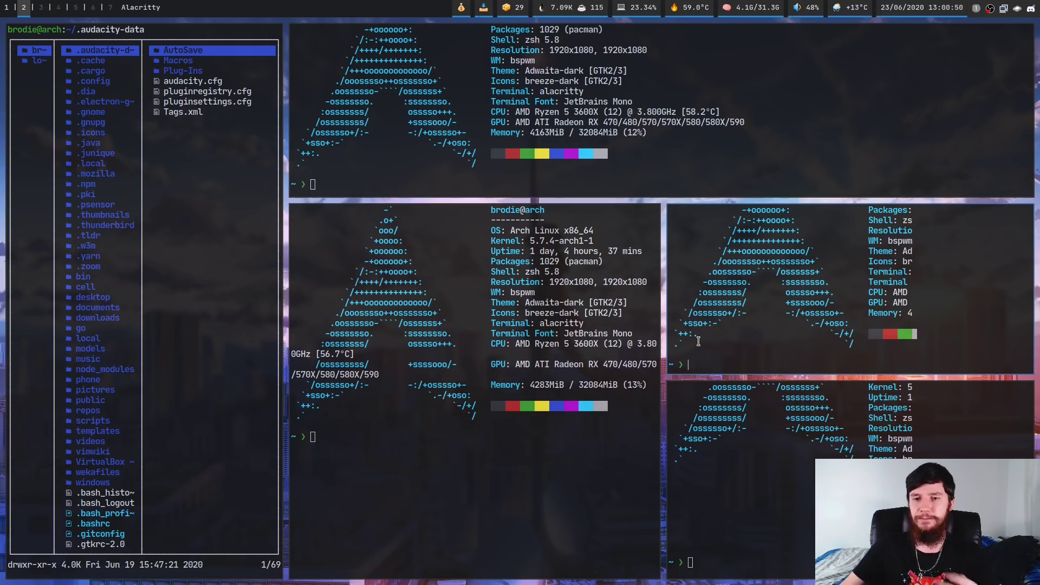
pyautogui.press('super+Return')
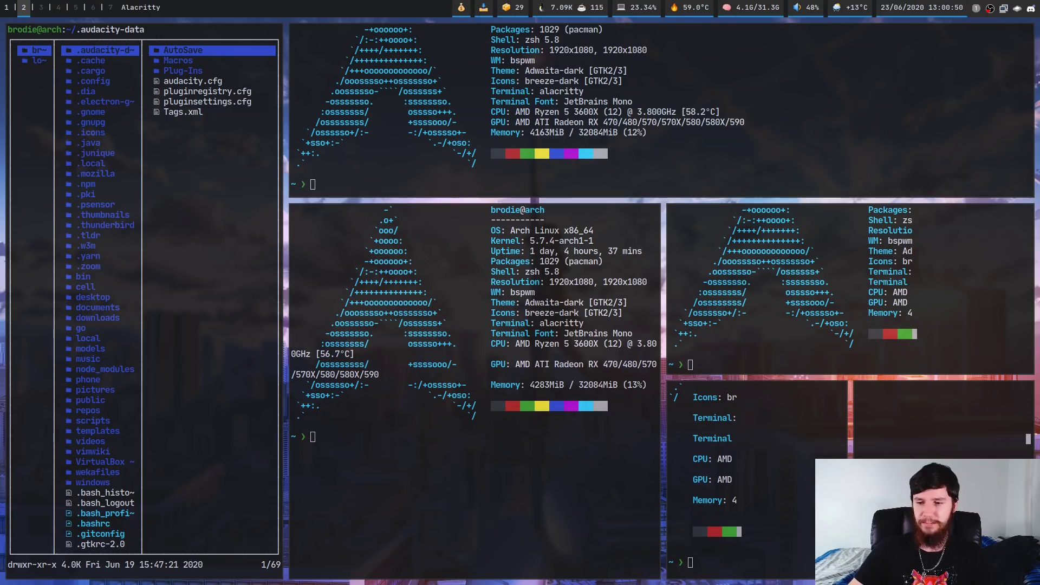
pyautogui.press('super+Return')
pyautogui.press('super+Return')
pyautogui.press('super+Return')
pyautogui.press('super+Return')
pyautogui.press('super+Return')
pyautogui.press('super+Return')
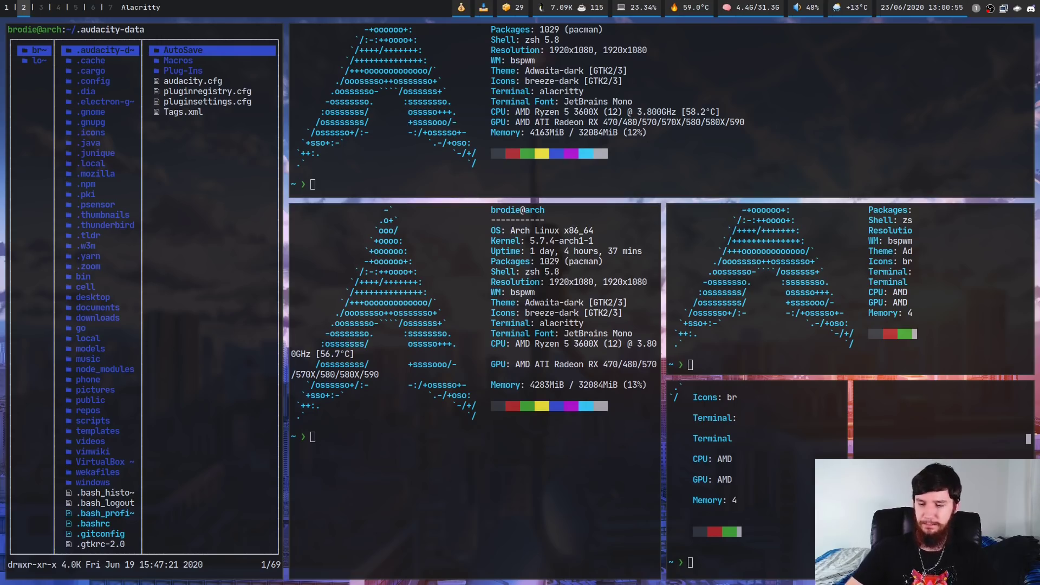
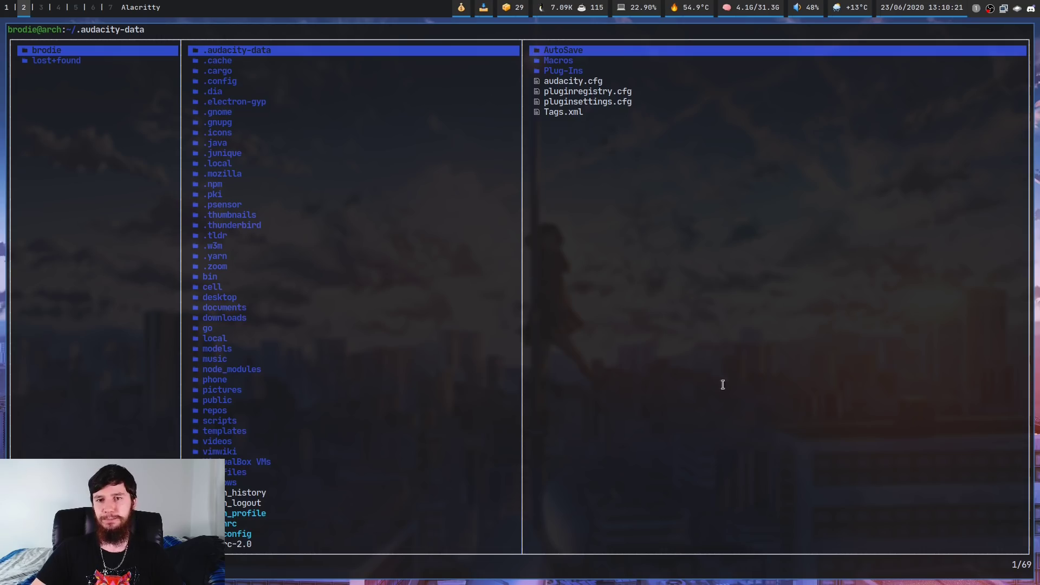
# - Tile five terminals around the file manager: one at the upper right, two at the lower right and two at the lower left
pyautogui.press('super+Return')
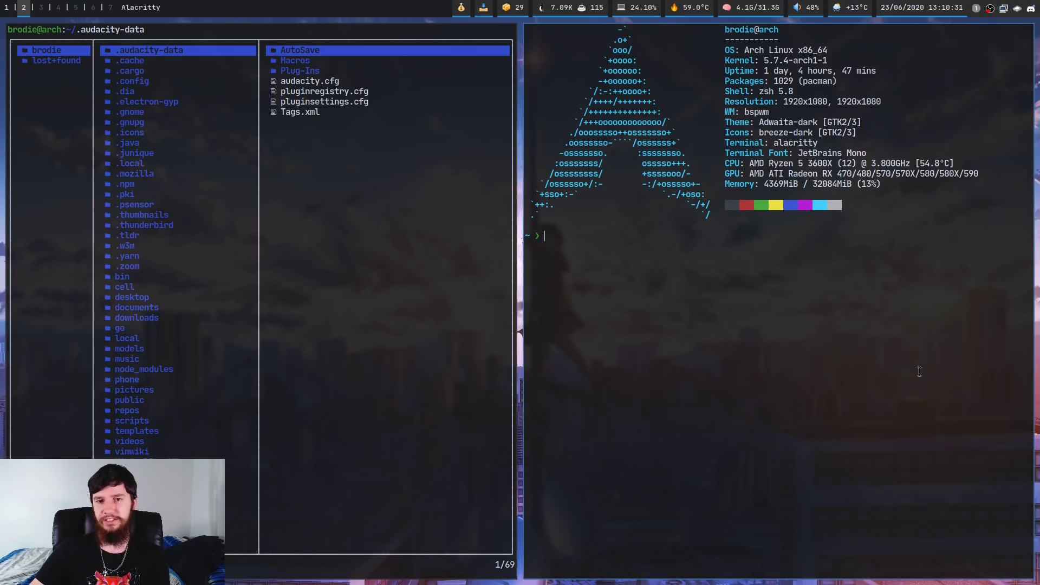
pyautogui.press('super+Return')
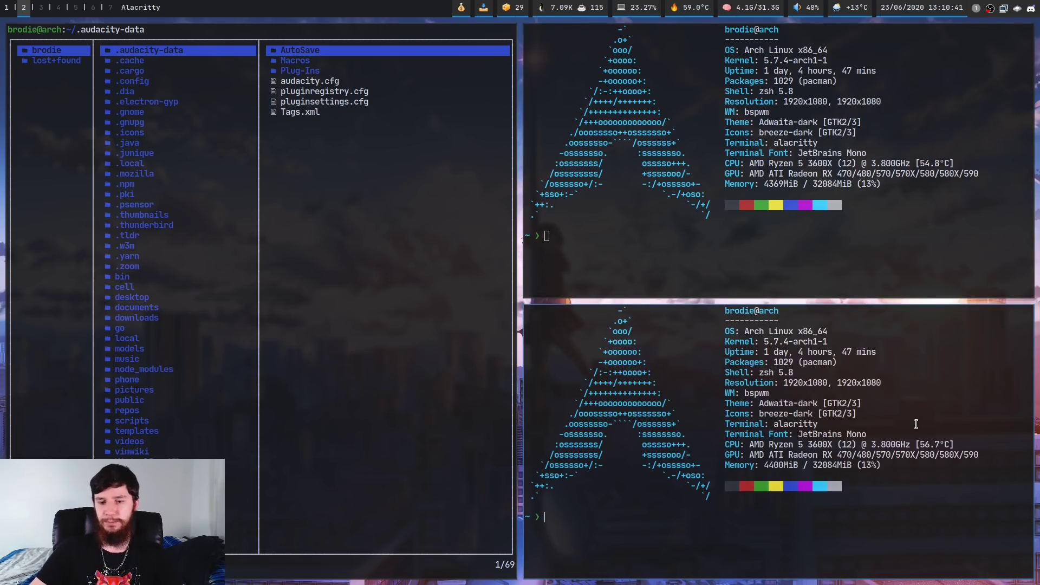
pyautogui.press('super+Return')
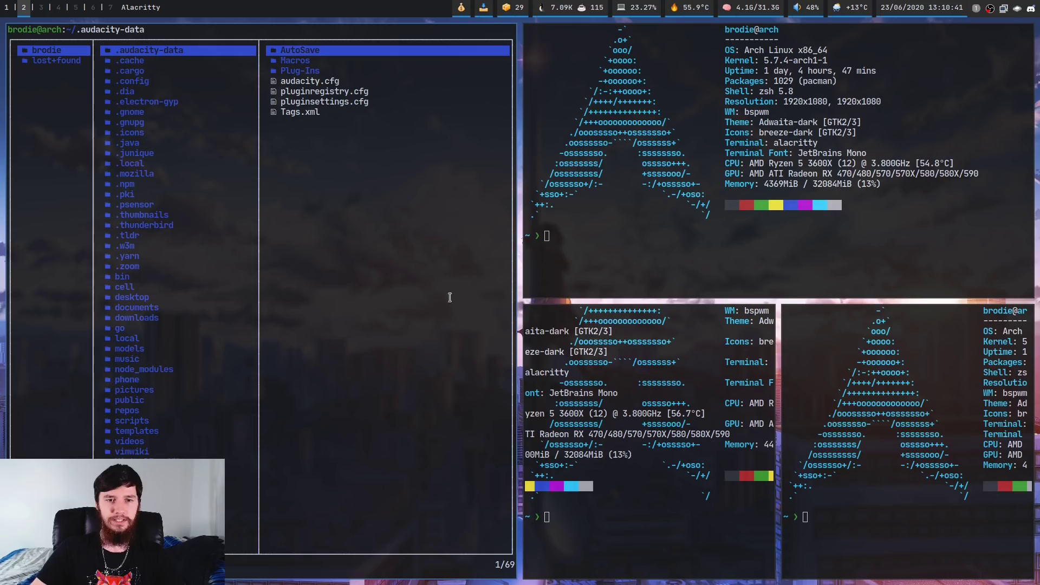
pyautogui.press('super+Return')
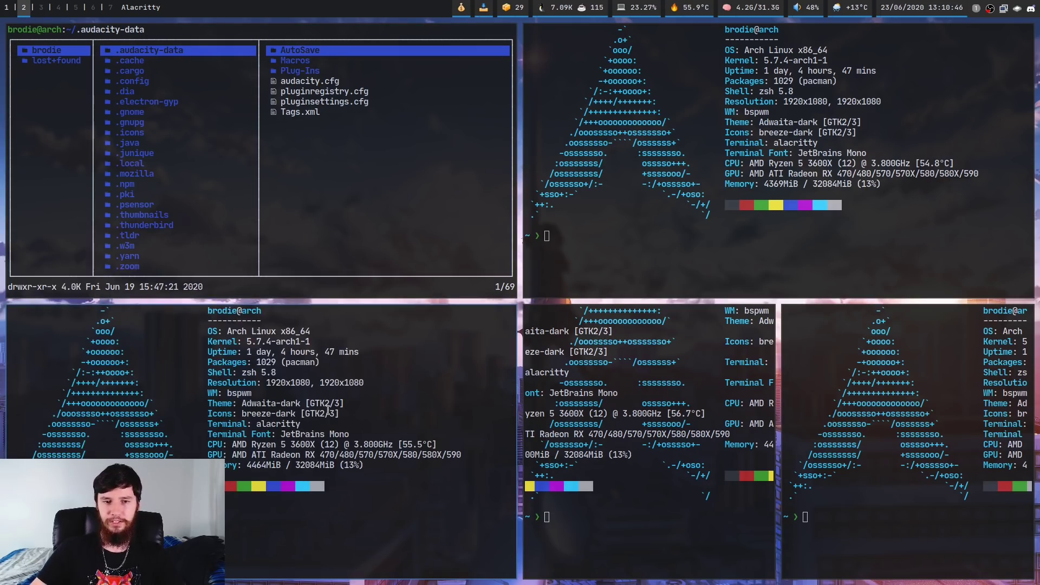
pyautogui.press('super+Return')
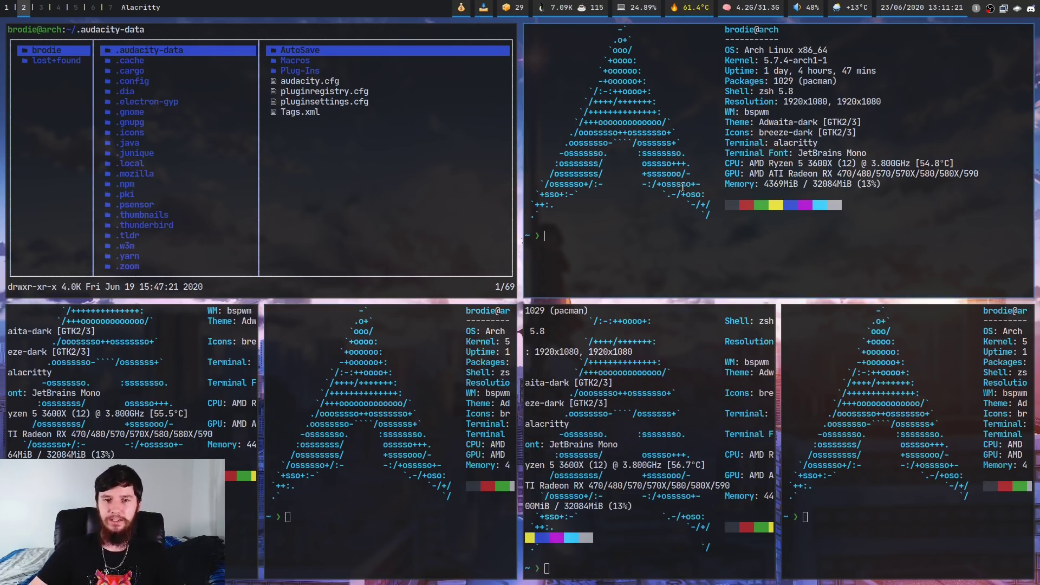
# - Float the upper-right terminal, move it partly past the left edge of the display, and return it to the tiled layout
pyautogui.press('super+s')
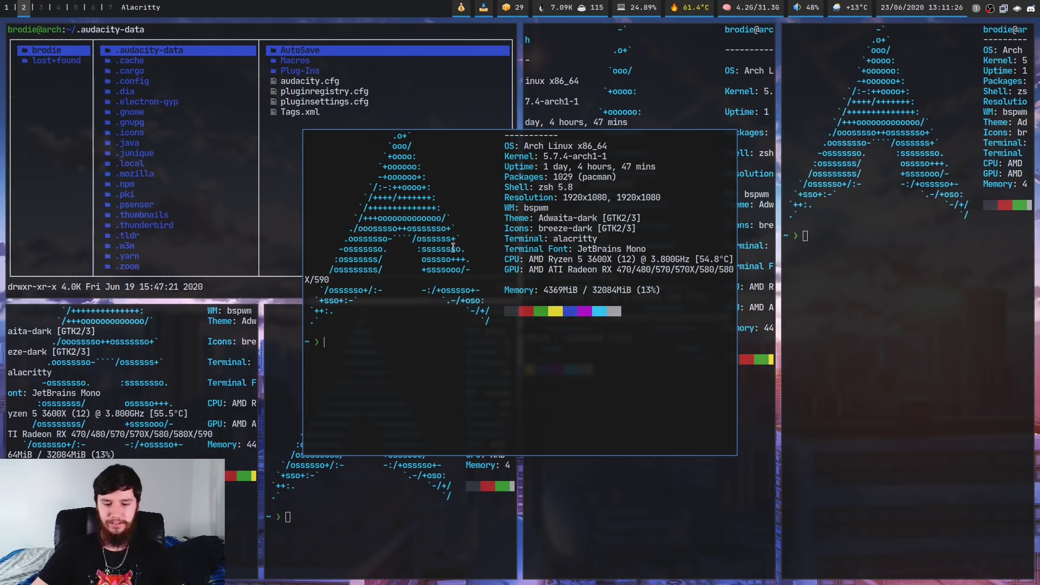
pyautogui.moveTo(727, 231); pyautogui.dragTo(23, 264)
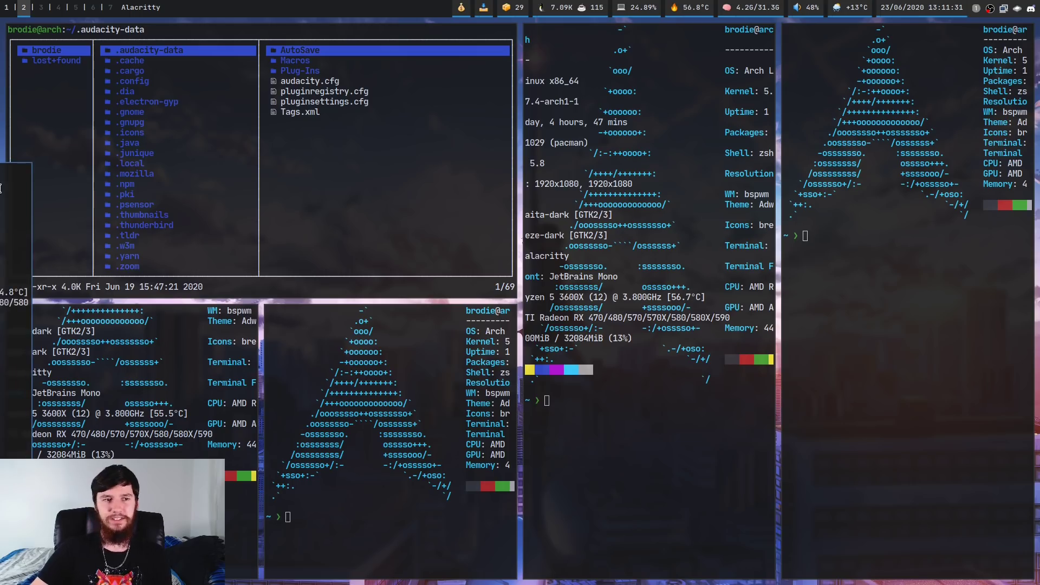
pyautogui.moveTo(28, 219); pyautogui.dragTo(199, 203)
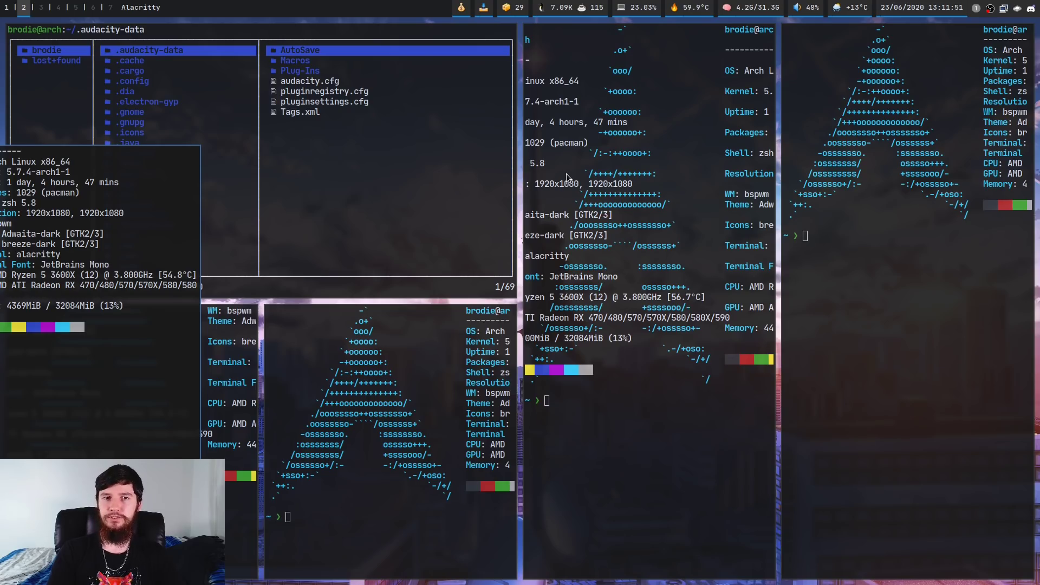
pyautogui.press('super+t')
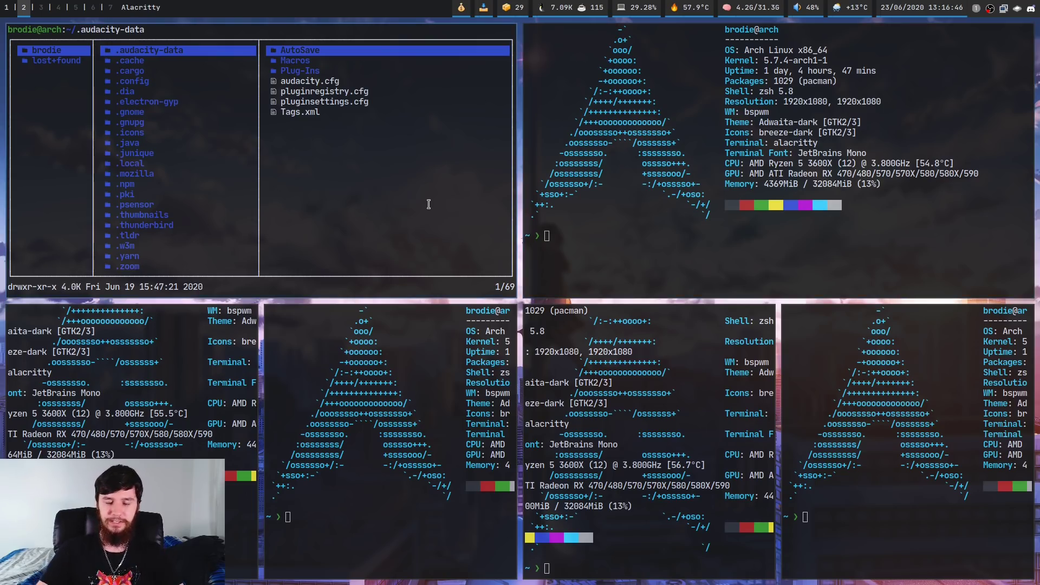
# - Split the file manager's tile with one new terminal and subdivide the lower-right terminal with a run of further terminals
pyautogui.press('super+Return')
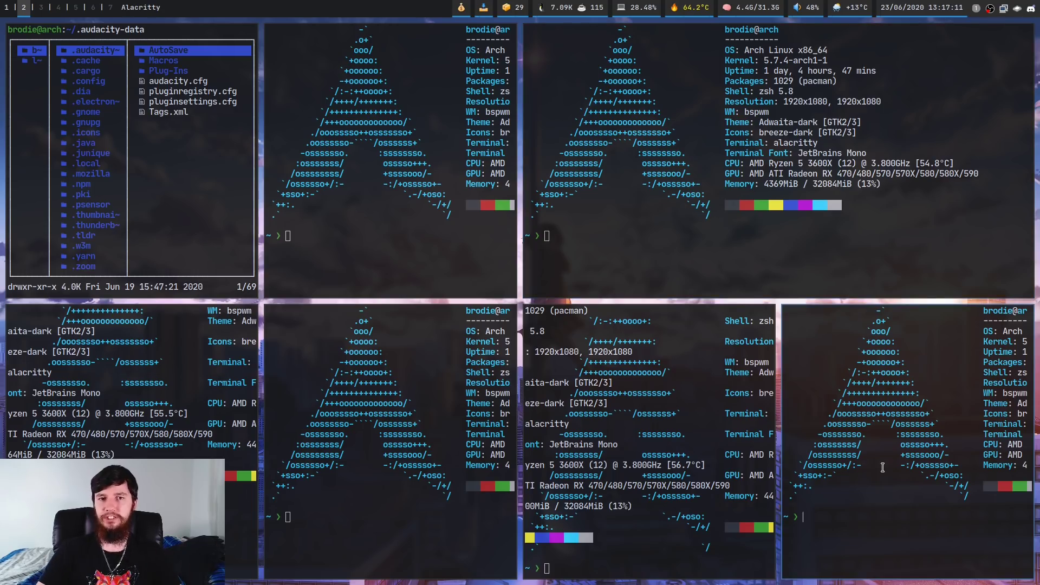
pyautogui.press('super+Return')
pyautogui.press('super+Return')
pyautogui.press('super+Return')
pyautogui.press('super+Return')
pyautogui.press('super+Return')
pyautogui.press('super+Return')
pyautogui.press('super+Return')
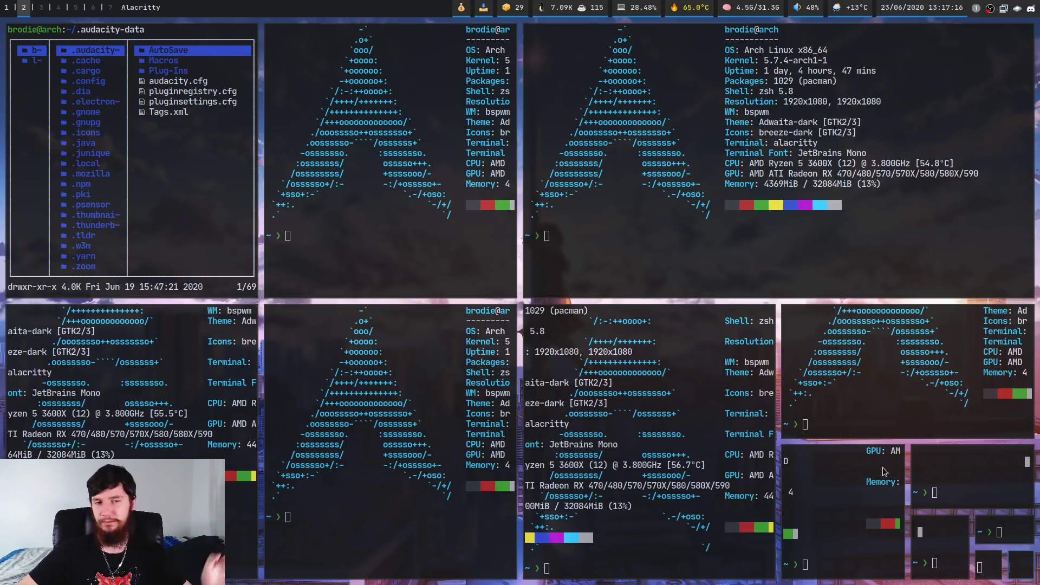
# - Resize the upper-right terminal tile and swap it with the upper-middle terminal
pyautogui.click(577, 373)
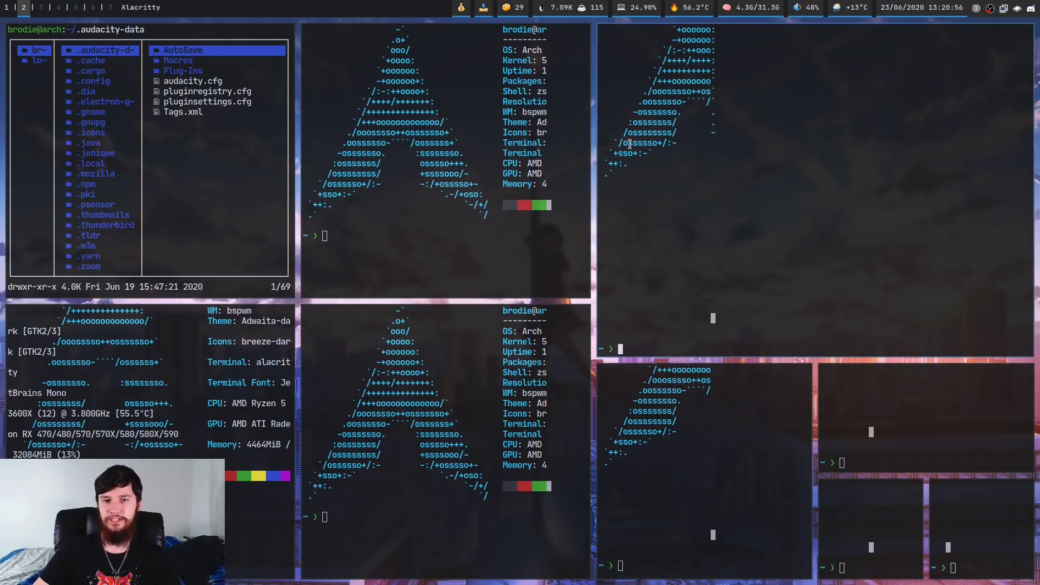
pyautogui.moveTo(727, 369); pyautogui.dragTo(804, 183)
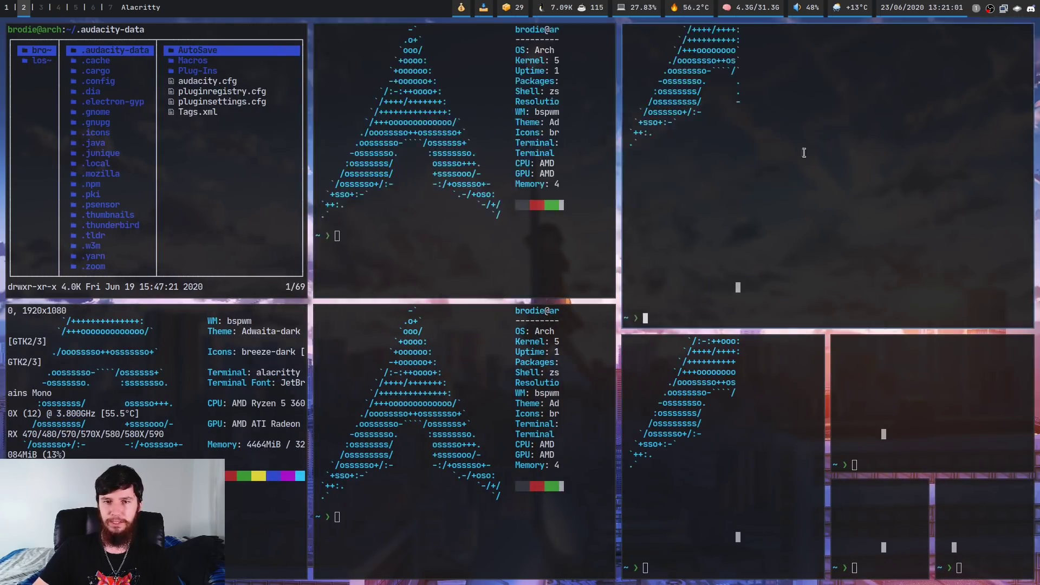
pyautogui.moveTo(750, 179); pyautogui.dragTo(480, 208)
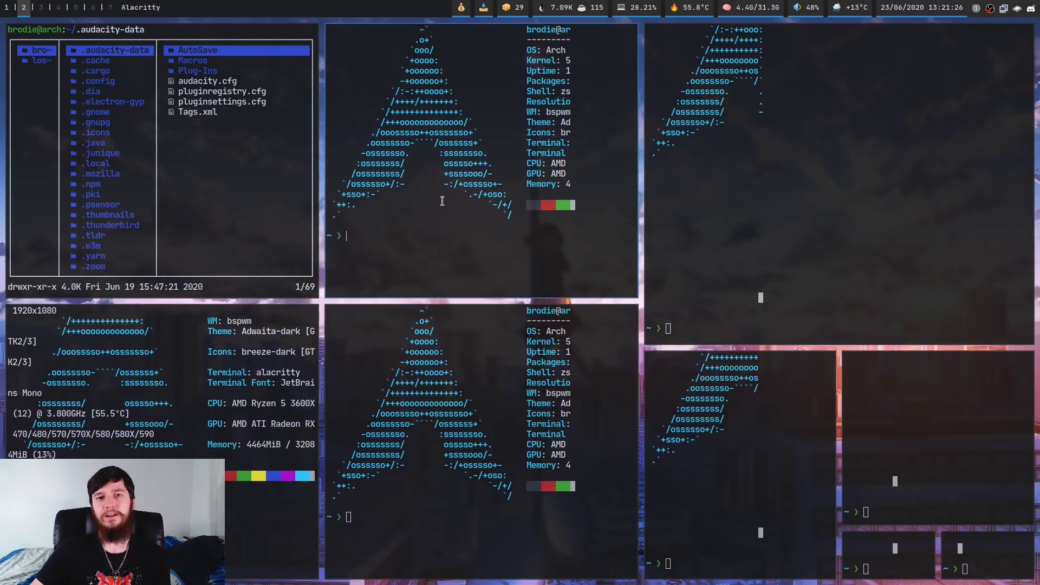
pyautogui.moveTo(443, 201); pyautogui.dragTo(699, 206)
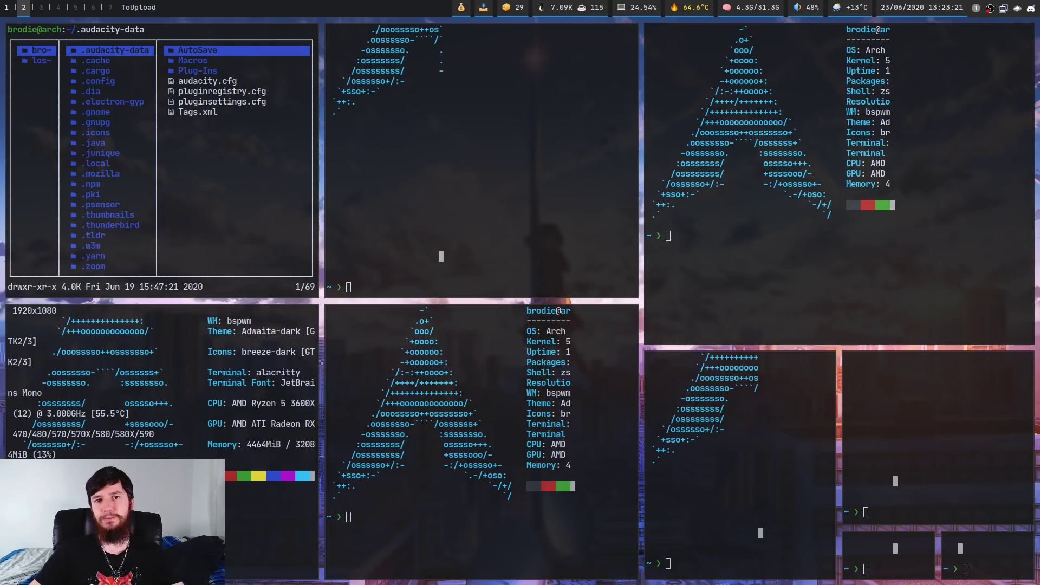
# - Move keyboard focus between the tiles to the lower-middle terminal and start the ranger file manager in it
pyautogui.click(874, 143)
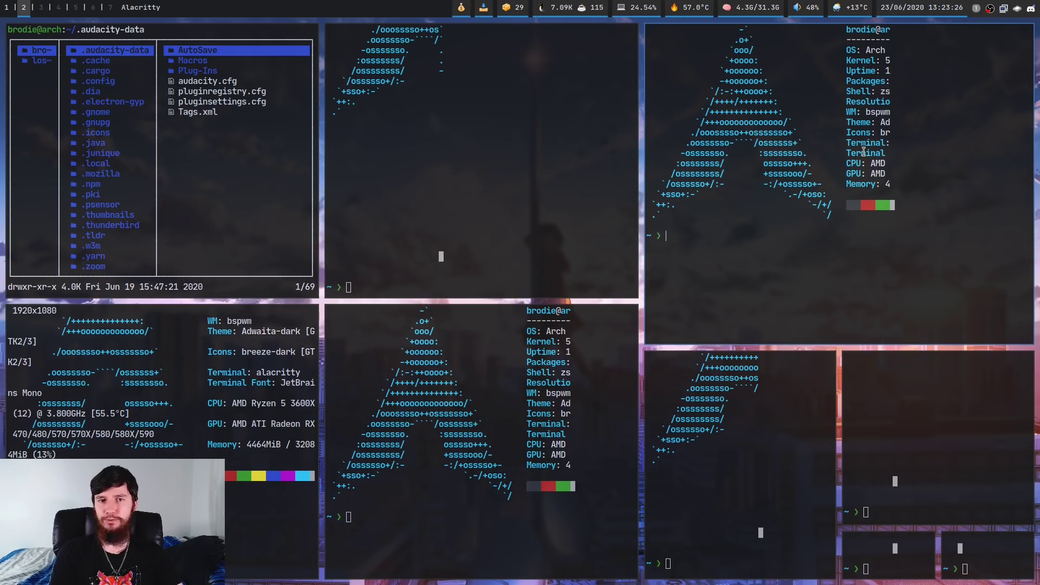
pyautogui.press('super+h')
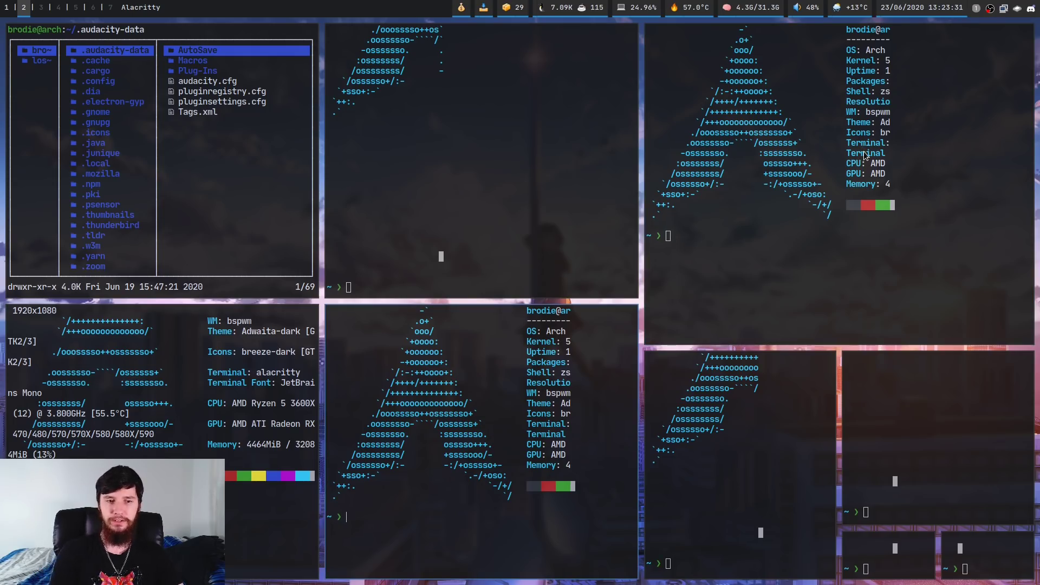
pyautogui.press('super+k')
pyautogui.press('super+j')
pyautogui.press('super+l')
pyautogui.press('super+l')
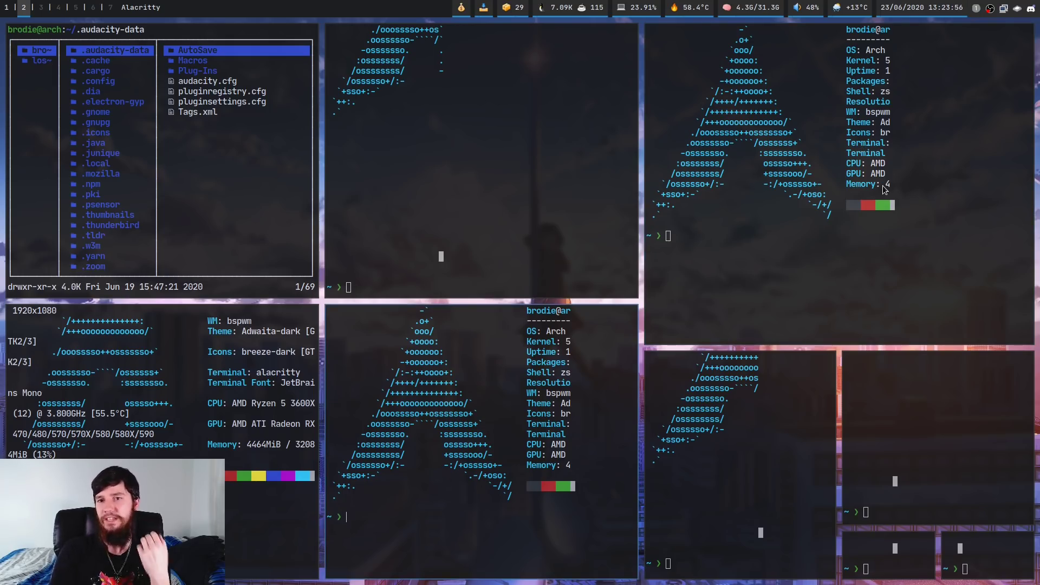
pyautogui.write('r')
pyautogui.press('Return')
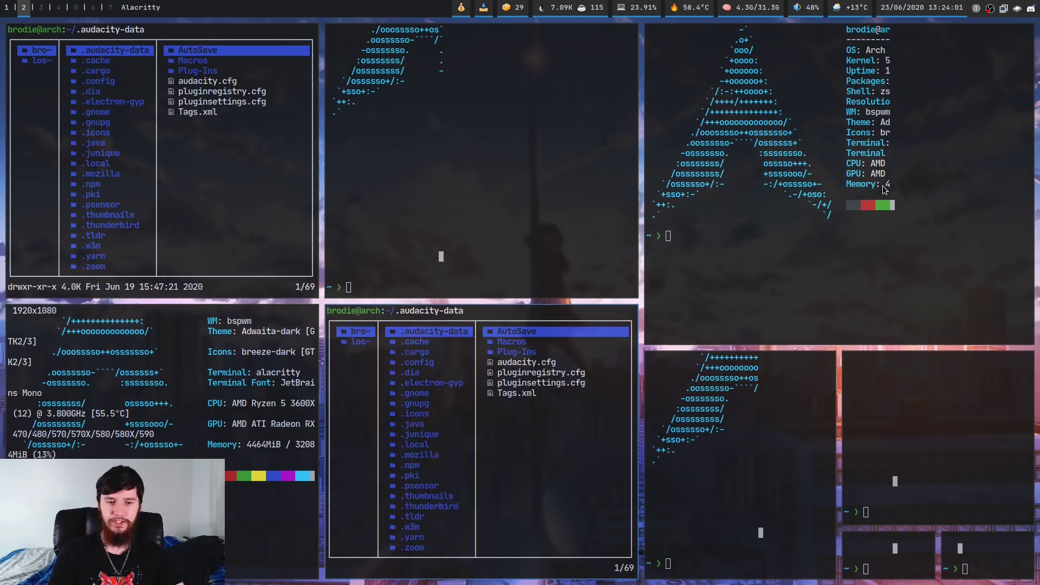
pyautogui.press('super+g')
pyautogui.press('super+g')
pyautogui.press('super+g')
pyautogui.press('super+g')
pyautogui.press('super+g')
pyautogui.press('super+g')
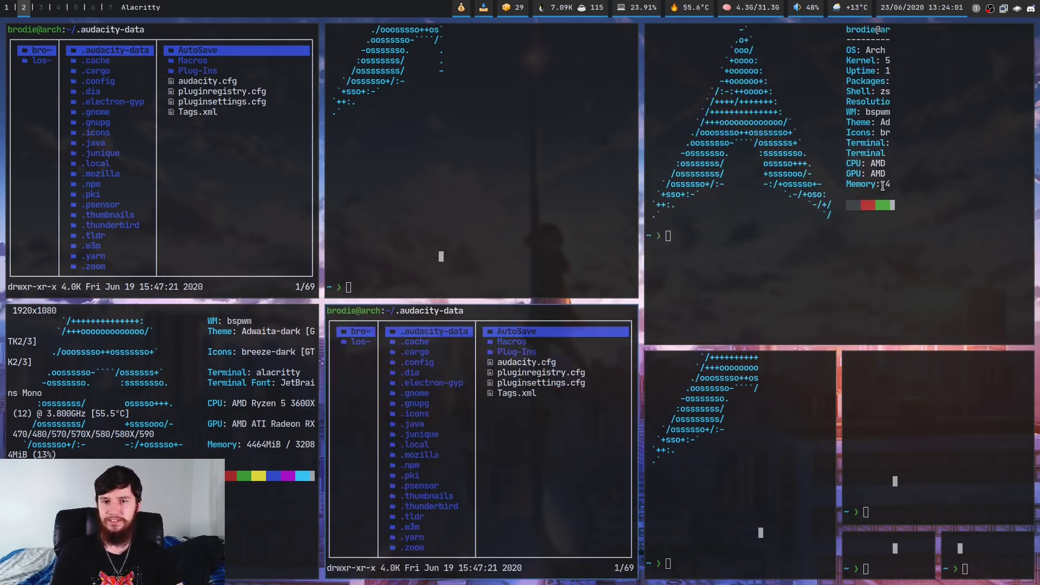
pyautogui.press('super+g')
pyautogui.press('super+g')
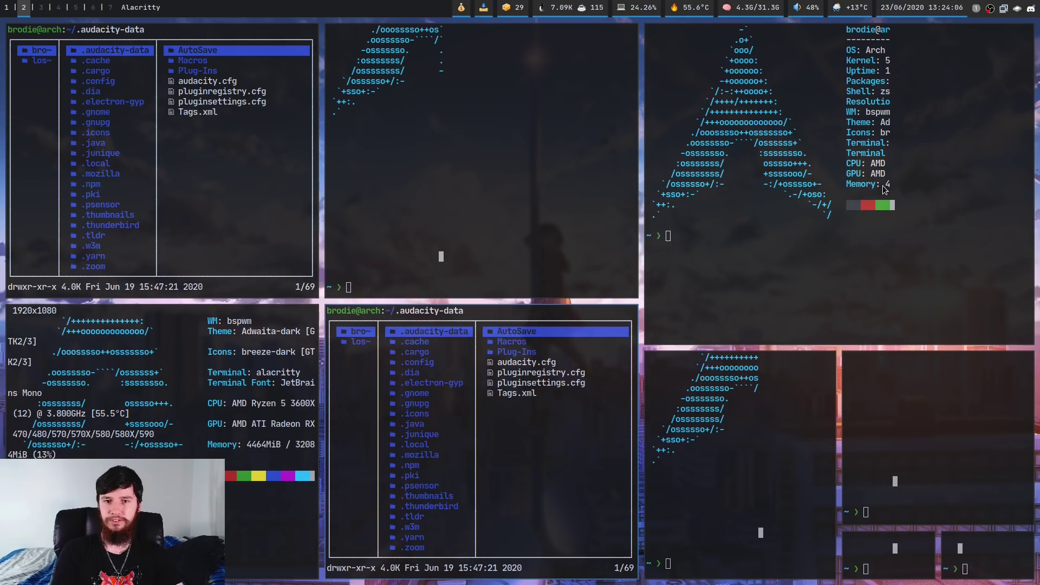
# - Swap the lower-middle file manager with the terminal above it and move it back down
pyautogui.press('super+shift+k')
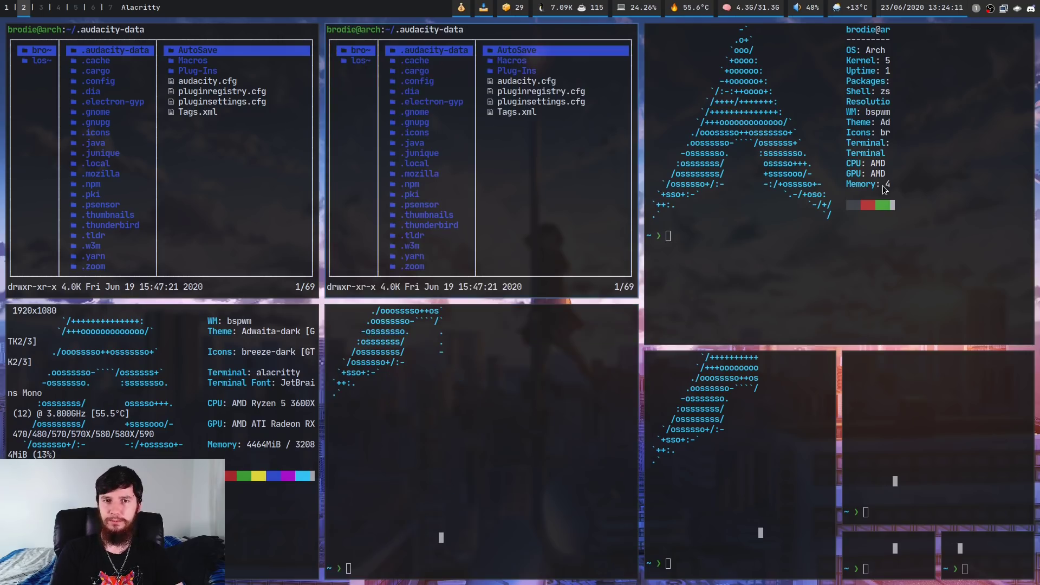
pyautogui.press('super+shift+j')
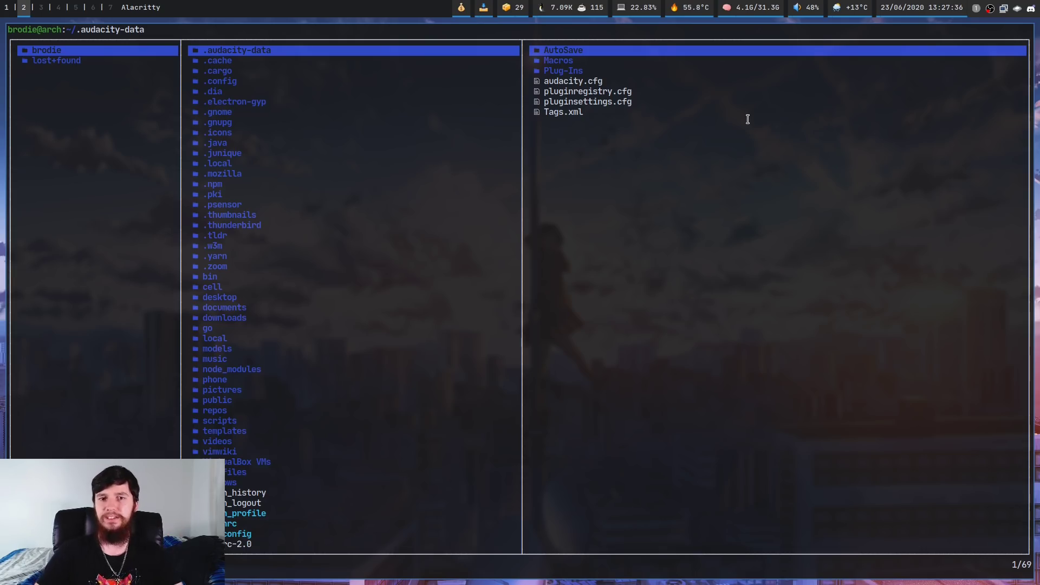
# - Open two terminals beside the lf file manager and swap the file manager with the terminal column
pyautogui.press('super+Return')
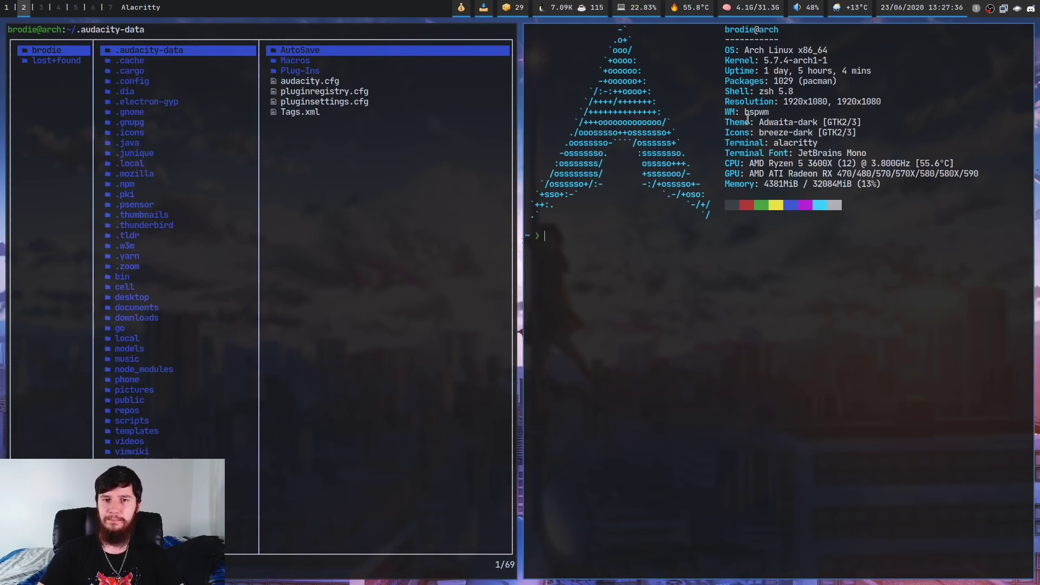
pyautogui.press('super+Return')
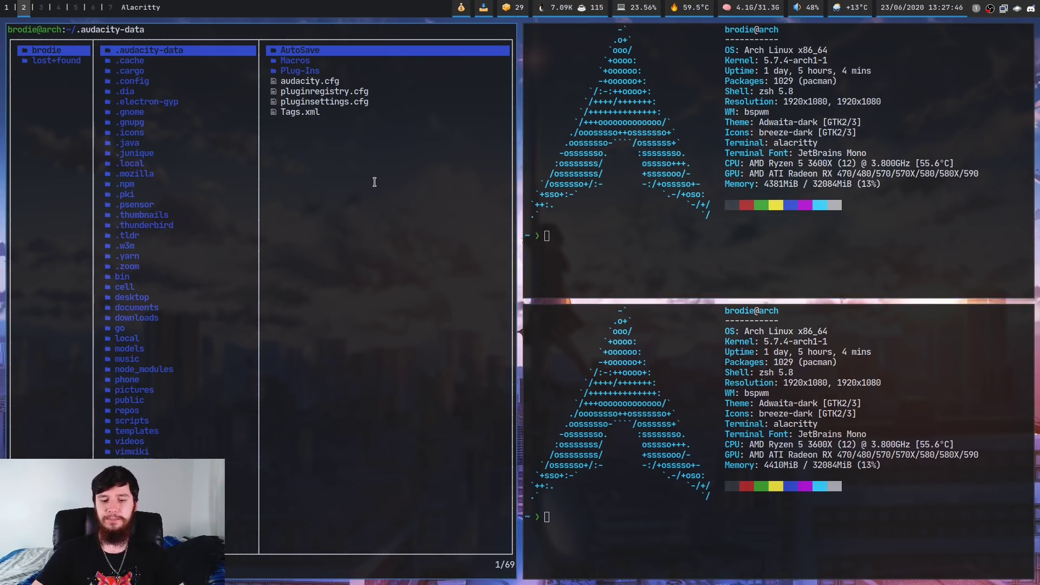
pyautogui.press('super+shift+l')
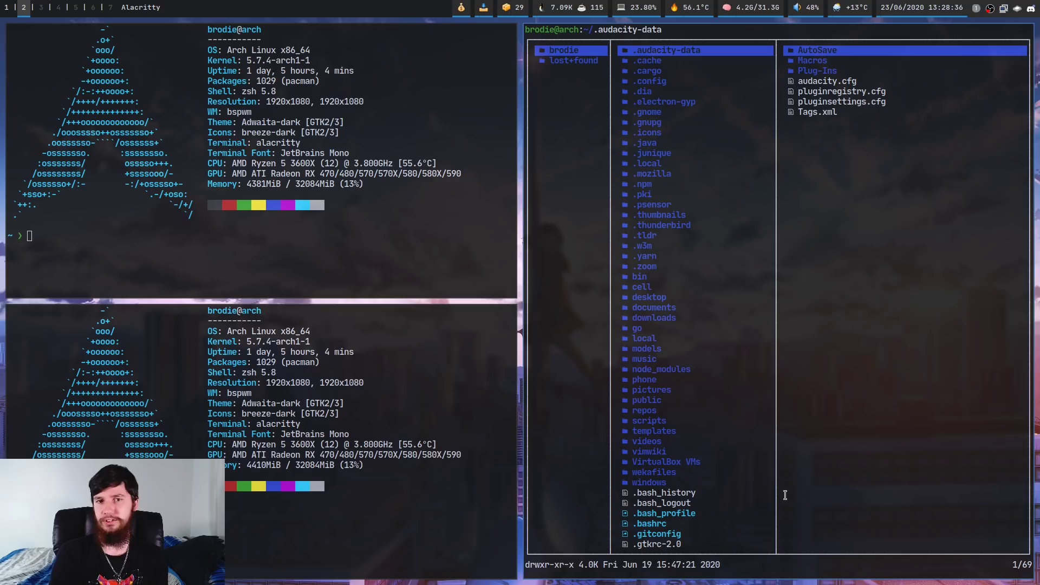
pyautogui.press('Insert')
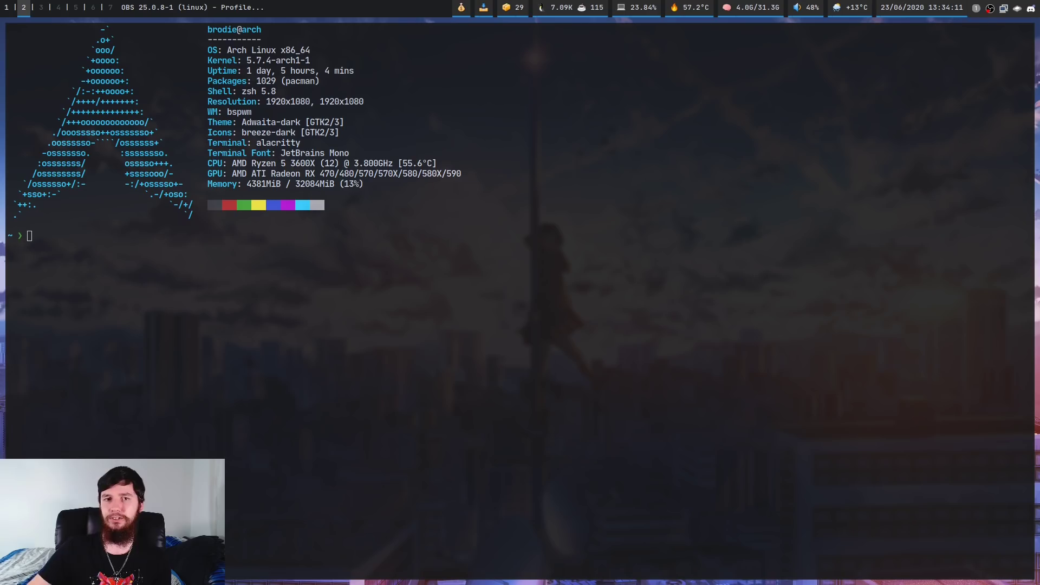
# - Focus the full-screen terminal and open a second terminal beside it
pyautogui.click(656, 172)
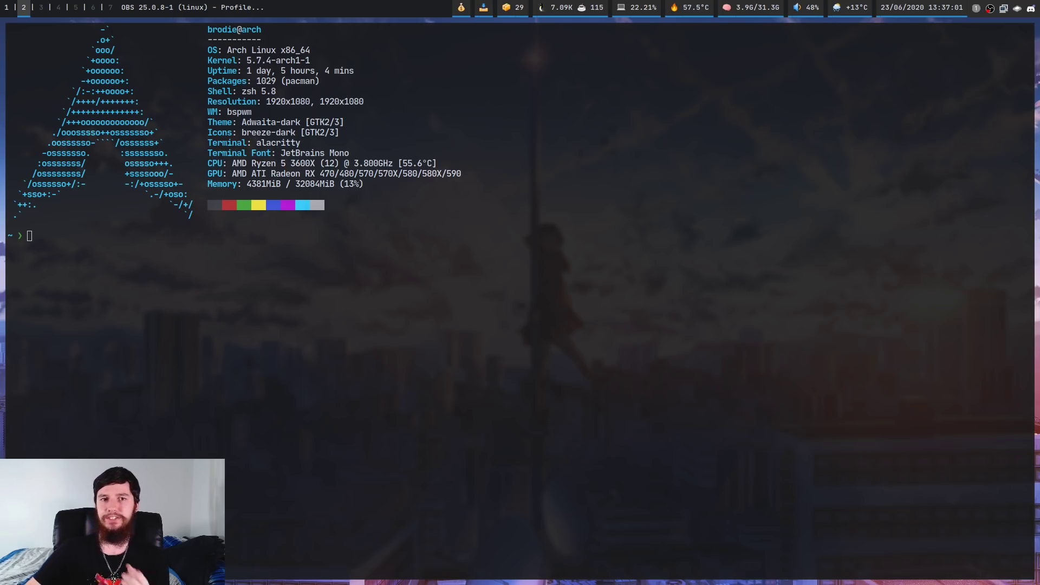
pyautogui.click(626, 245)
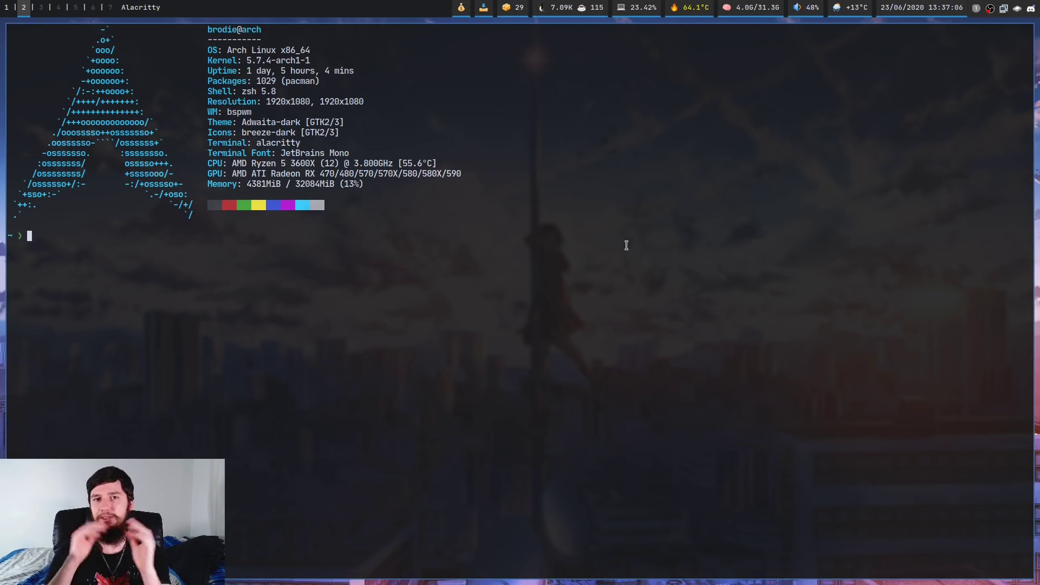
pyautogui.press('super+Return')
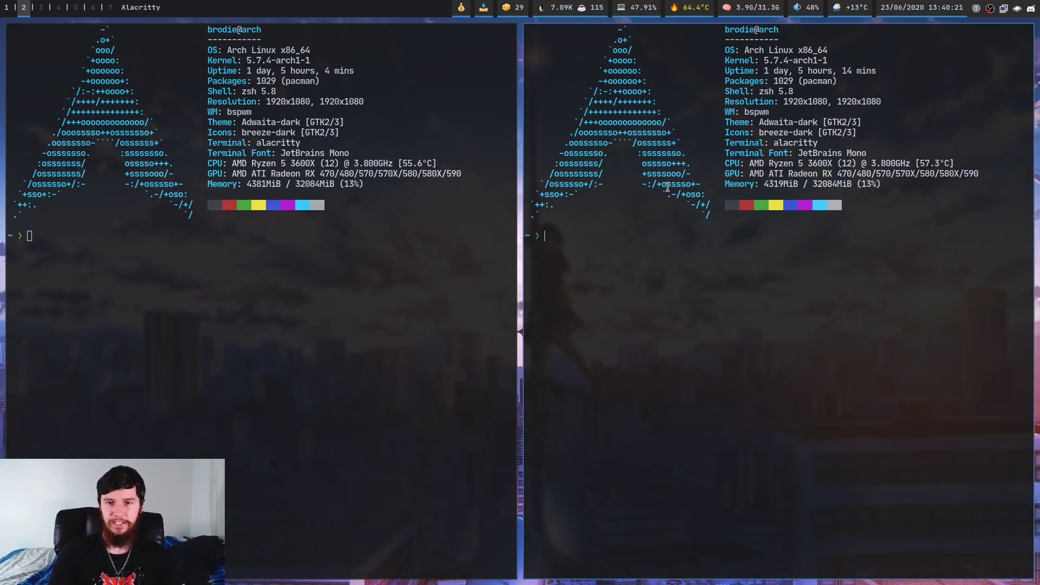
# - Make the new terminal floating and move it around over the tiled terminal to the middle of the desktop
pyautogui.press('super+s')
pyautogui.moveTo(587, 172); pyautogui.dragTo(391, 215)
pyautogui.moveTo(406, 251); pyautogui.dragTo(470, 293)
pyautogui.moveTo(314, 249); pyautogui.dragTo(523, 283)
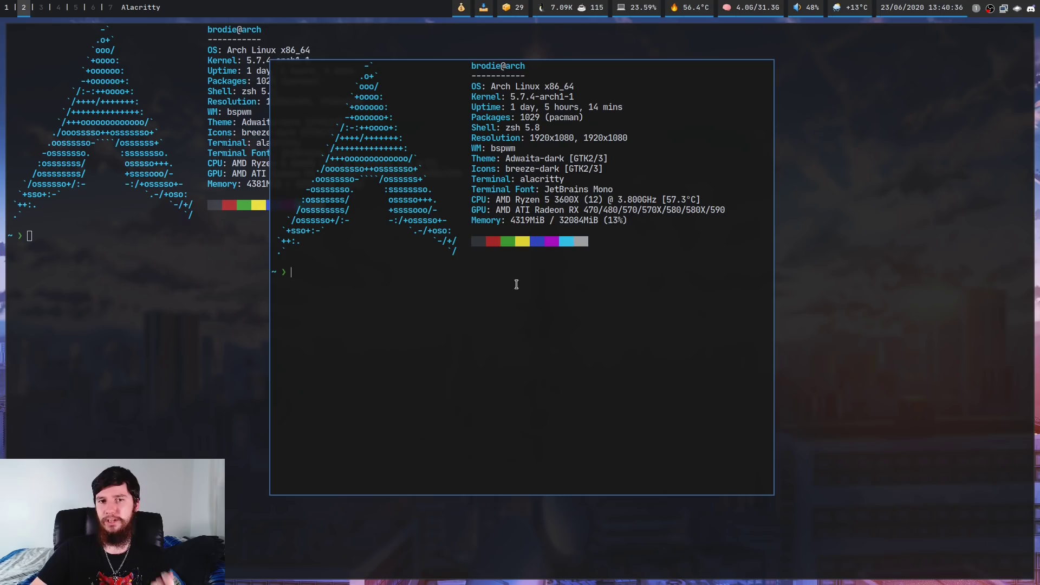
# - Switch to desktop 1, toggle the floating notes window to tiled and back to floating, and move it slightly
pyautogui.press('super+1')
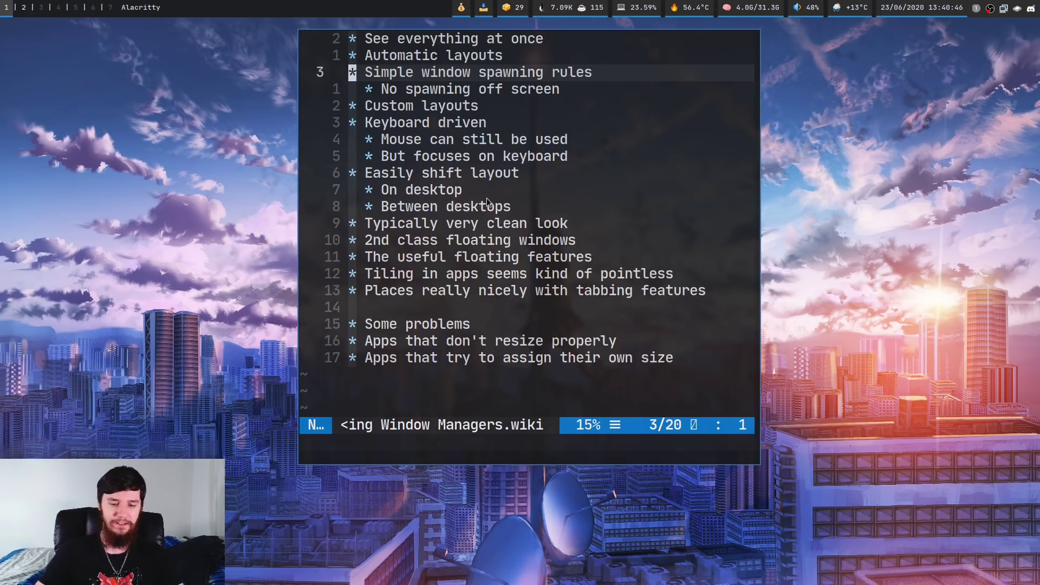
pyautogui.press('super+t')
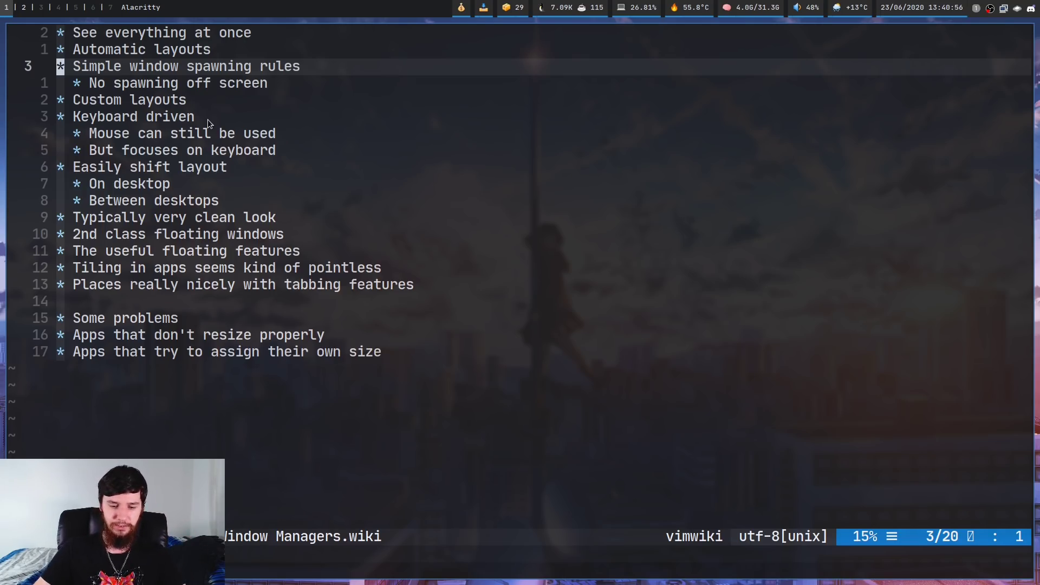
pyautogui.press('super+s')
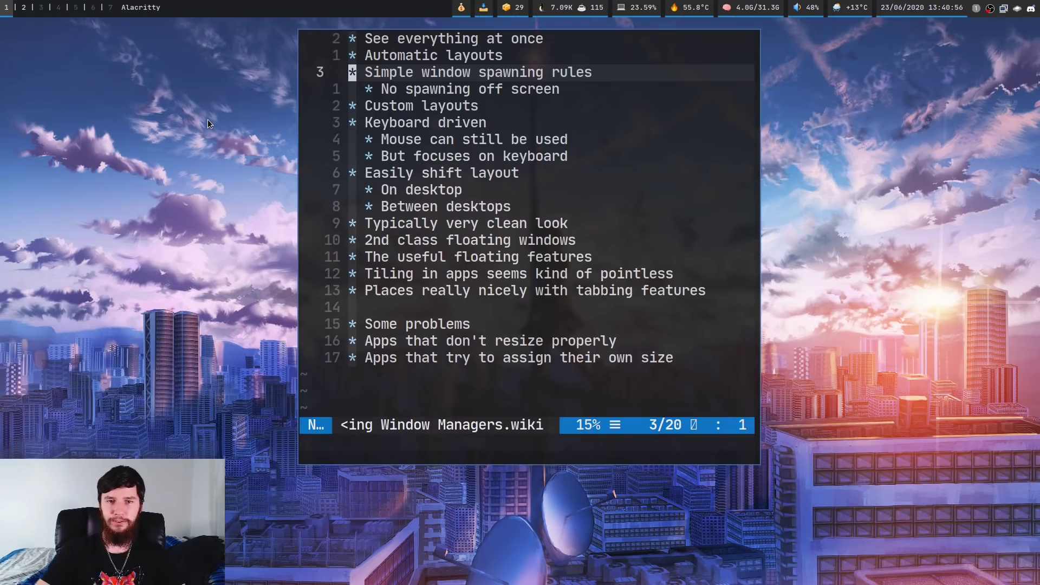
pyautogui.moveTo(491, 111); pyautogui.dragTo(539, 117)
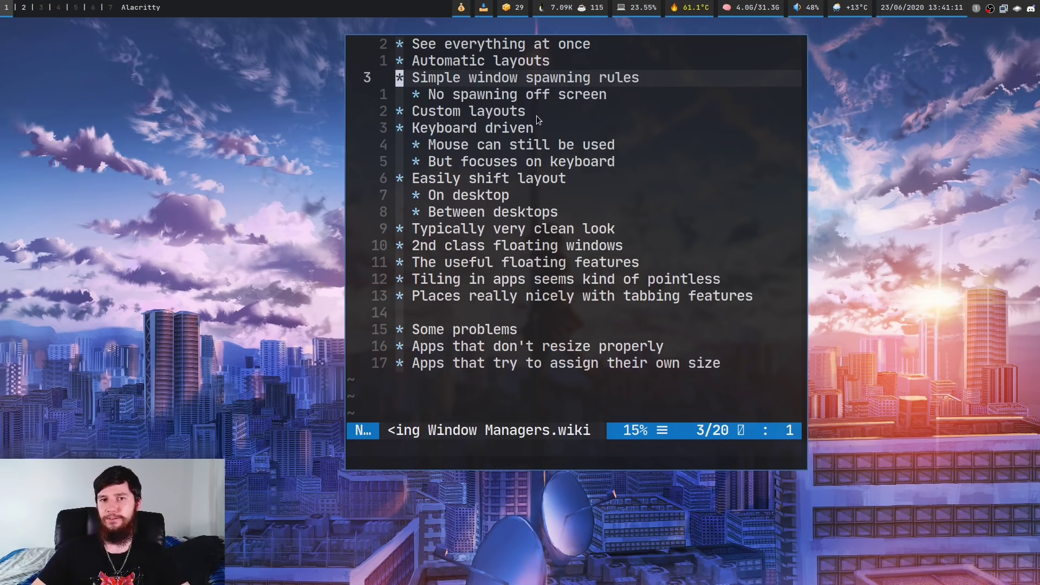
# - Return to desktop 2 and start lf in the left terminal and in the upper-right terminal
pyautogui.press('super+2')
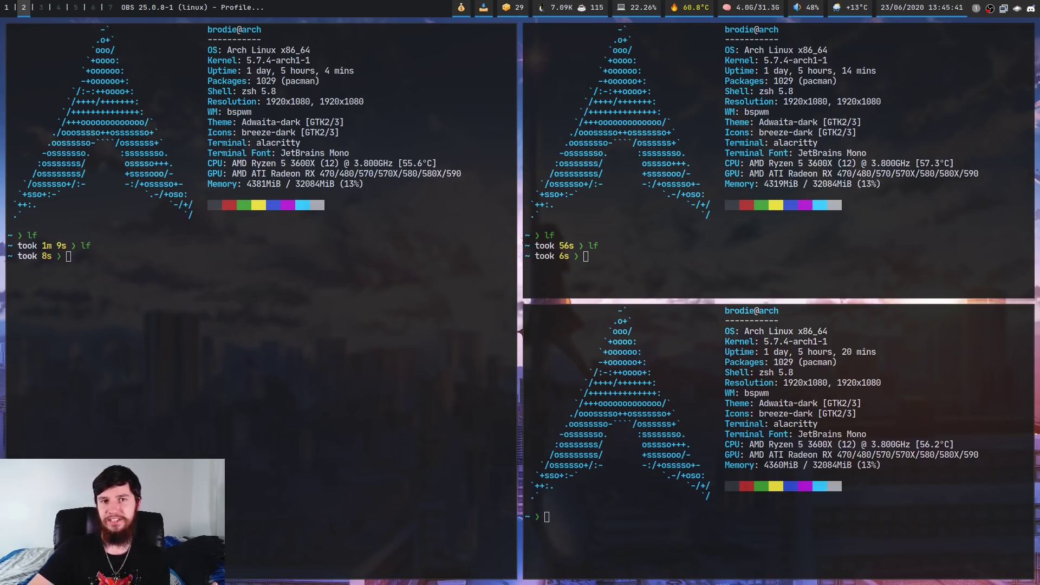
pyautogui.write('lf')
pyautogui.press('Return')
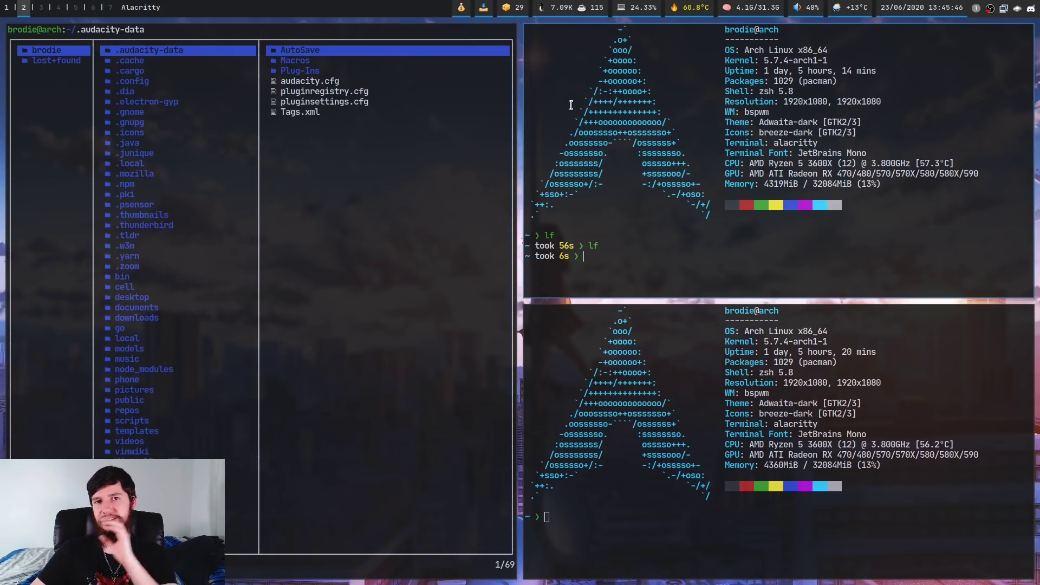
pyautogui.write('lf')
pyautogui.press('Return')
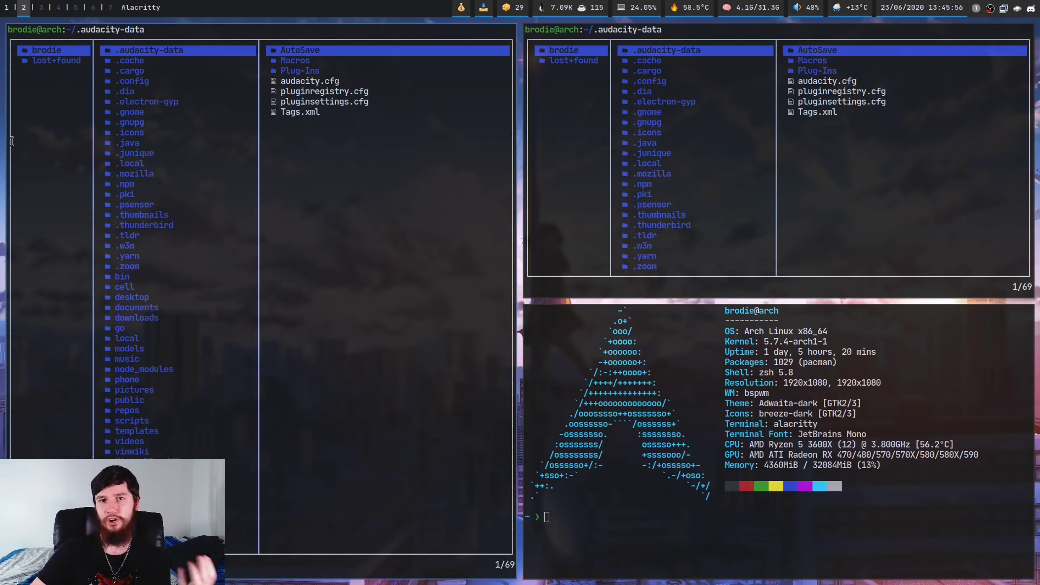
# - Select .bashrc in the home directory of the left file manager and copy it
pyautogui.press('j')
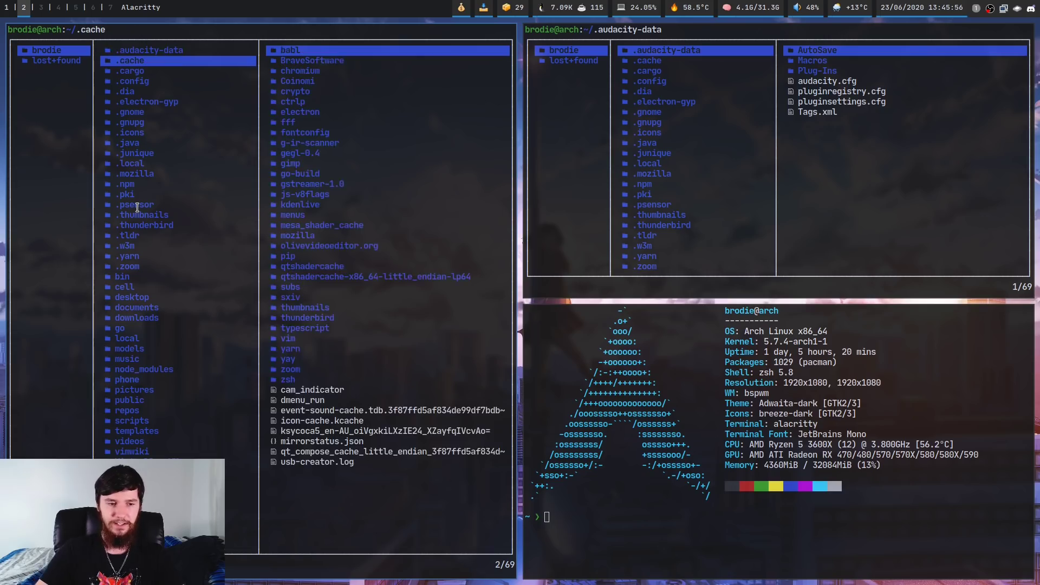
pyautogui.press('j')
pyautogui.press('j')
pyautogui.press('j')
pyautogui.press('j')
pyautogui.press('j')
pyautogui.press('j')
pyautogui.press('j')
pyautogui.press('j')
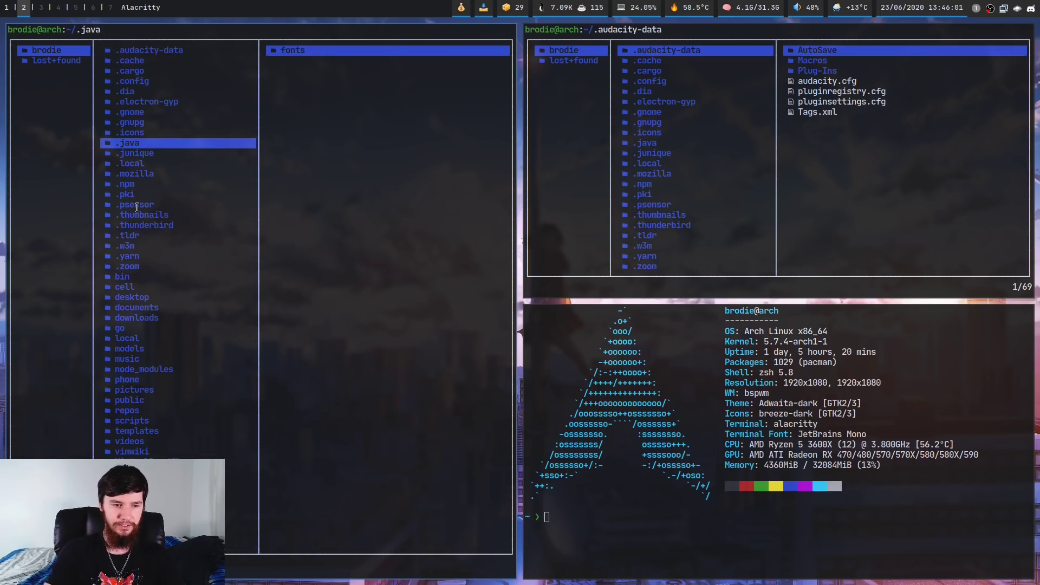
pyautogui.press('j')
pyautogui.press('j')
pyautogui.press('j')
pyautogui.press('j')
pyautogui.press('j')
pyautogui.press('j')
pyautogui.press('j')
pyautogui.press('j')
pyautogui.press('j')
pyautogui.press('j')
pyautogui.press('j')
pyautogui.press('j')
pyautogui.press('j')
pyautogui.press('j')
pyautogui.press('j')
pyautogui.press('j')
pyautogui.press('j')
pyautogui.press('j')
pyautogui.press('j')
pyautogui.press('j')
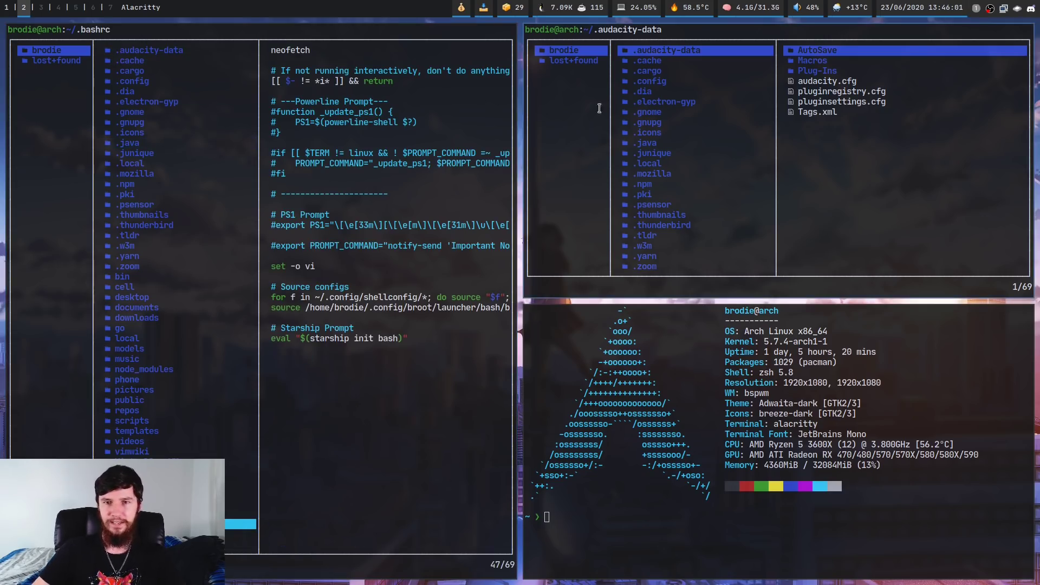
# - Enter the desktop folder in the upper-right file manager and paste the copied .bashrc there
pyautogui.press('j')
pyautogui.press('j')
pyautogui.press('j')
pyautogui.press('j')
pyautogui.press('j')
pyautogui.press('j')
pyautogui.press('j')
pyautogui.press('j')
pyautogui.press('j')
pyautogui.press('j')
pyautogui.press('j')
pyautogui.press('j')
pyautogui.press('j')
pyautogui.press('j')
pyautogui.press('j')
pyautogui.press('j')
pyautogui.press('j')
pyautogui.press('j')
pyautogui.press('j')
pyautogui.press('j')
pyautogui.press('j')
pyautogui.press('j')
pyautogui.press('j')
pyautogui.press('j')
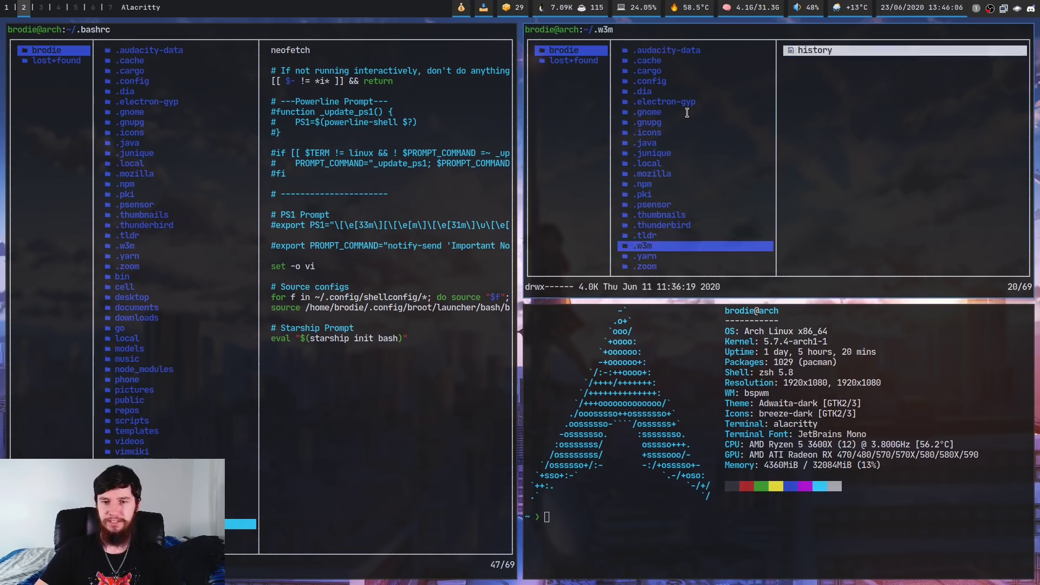
pyautogui.press('l')
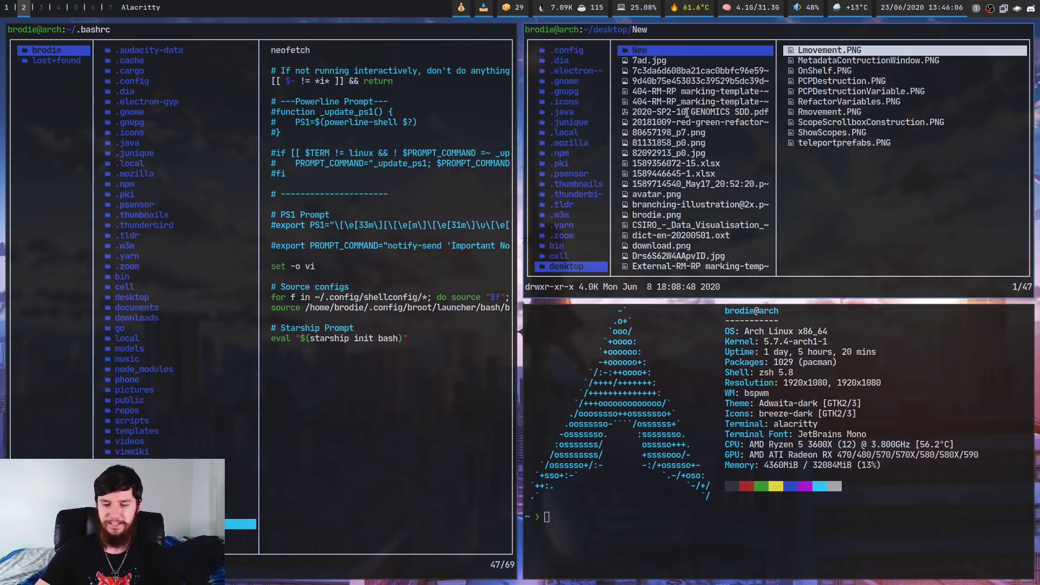
pyautogui.press('p')
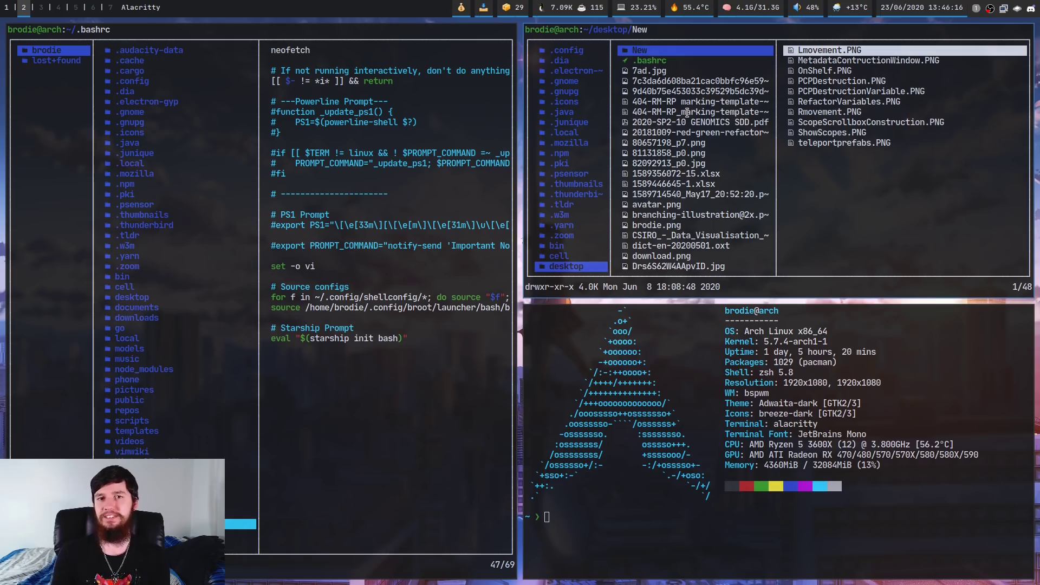
# - Quit the upper-right file manager and clear the stray characters from its shell prompt
pyautogui.press('Insert')
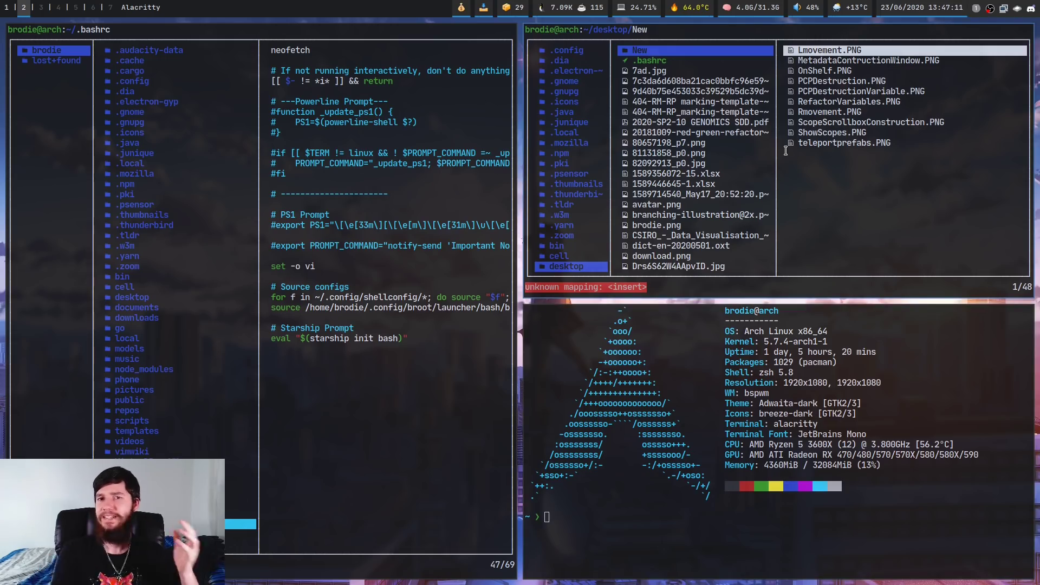
pyautogui.write('qnnn')
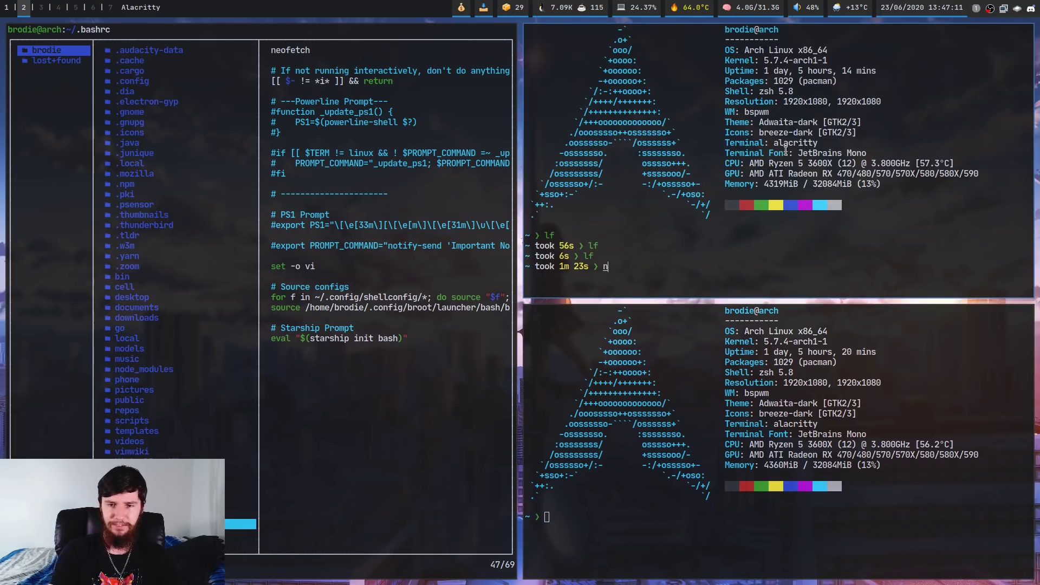
pyautogui.press('BackSpace')
pyautogui.press('BackSpace')
pyautogui.press('BackSpace')
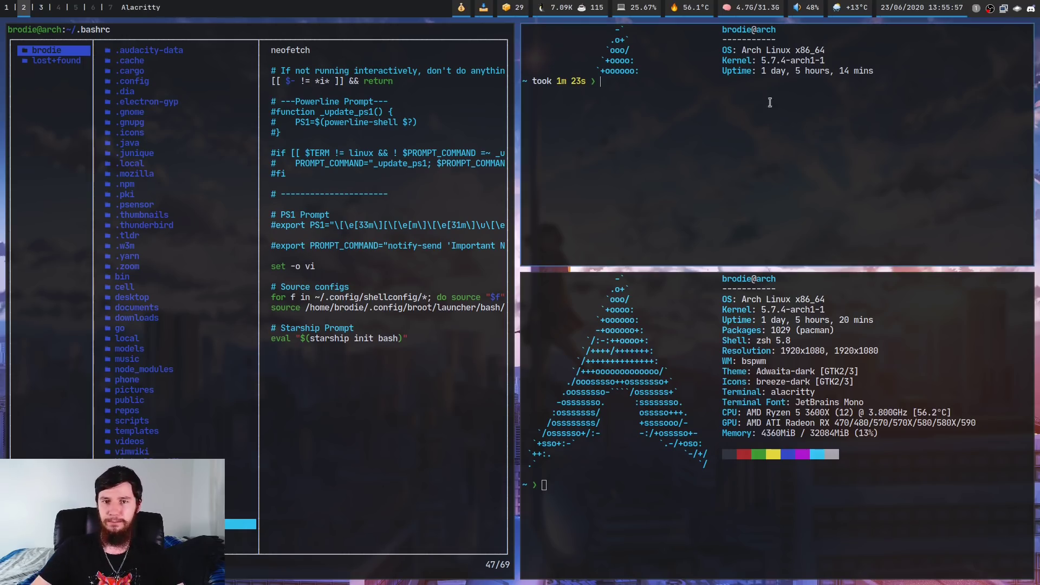
# - Launch Weka from the application launcher and dismiss its package manager notice
pyautogui.press('super+space')
pyautogui.write('we')
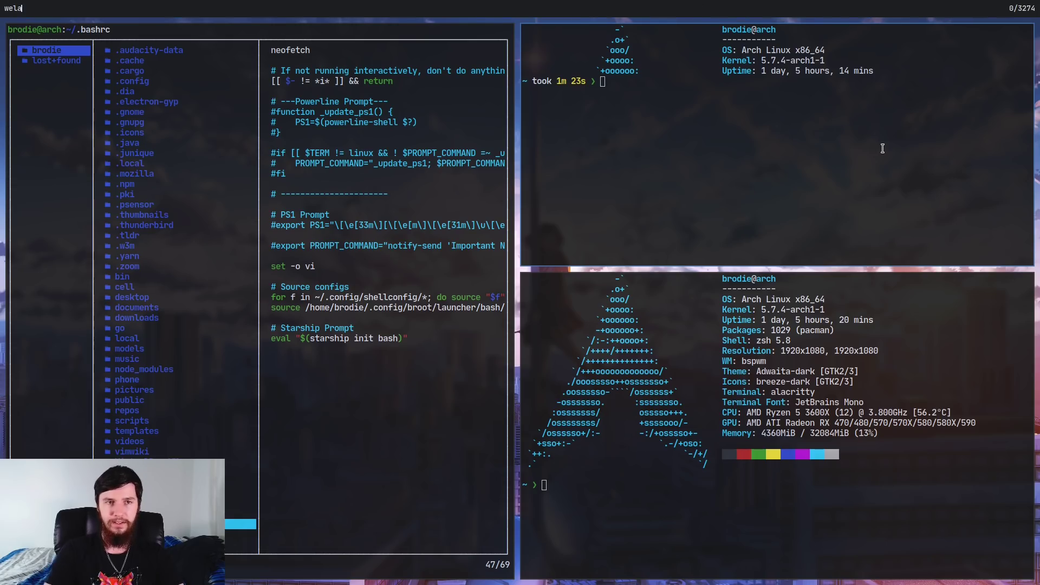
pyautogui.write('ka')
pyautogui.press('Return')
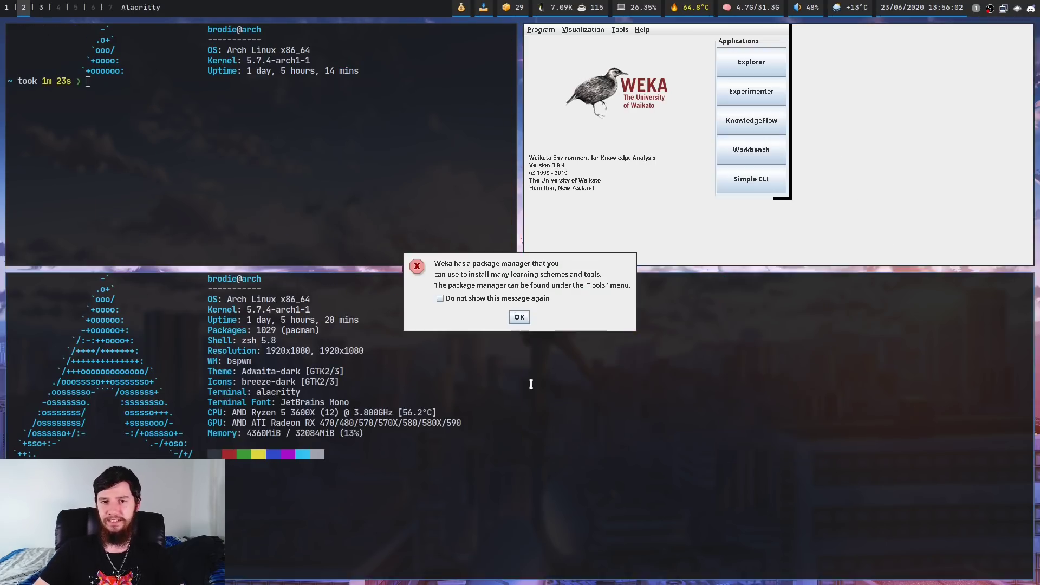
pyautogui.click(519, 317)
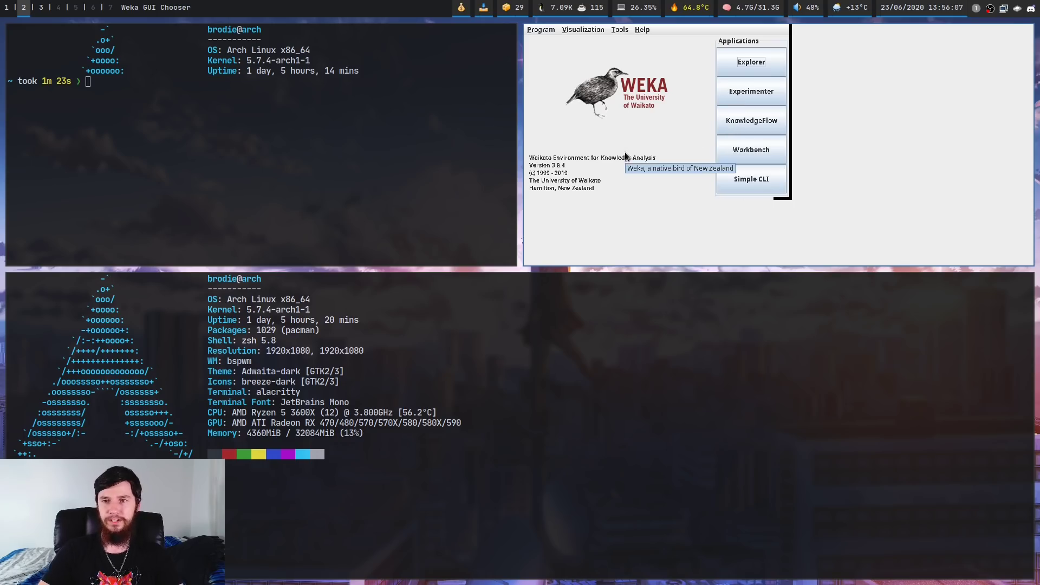
# - Subdivide the Weka window's tile with new terminals and enlarge the Weka tile
pyautogui.press('super+Return')
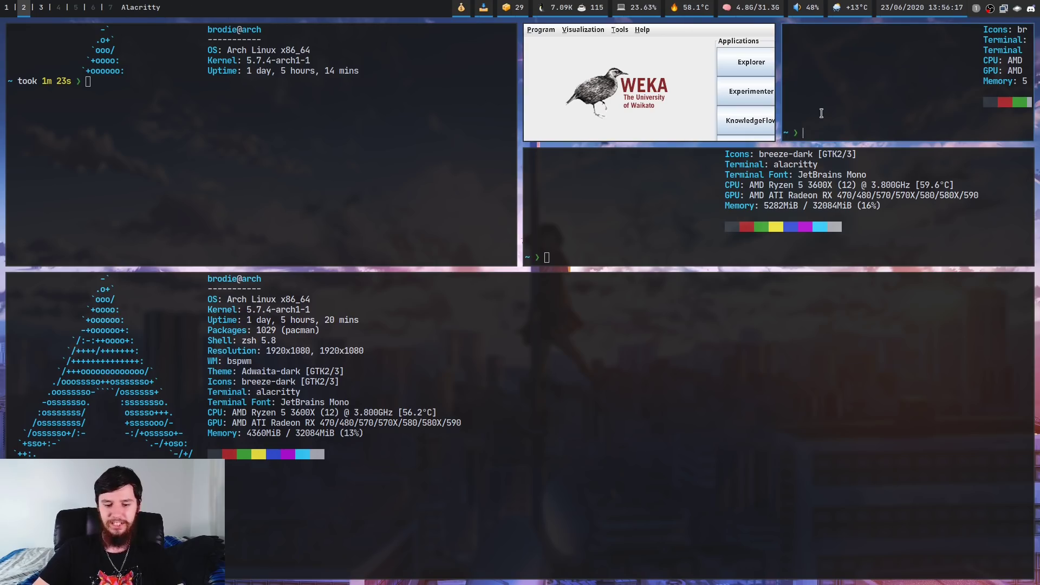
pyautogui.moveTo(816, 122); pyautogui.dragTo(720, 164)
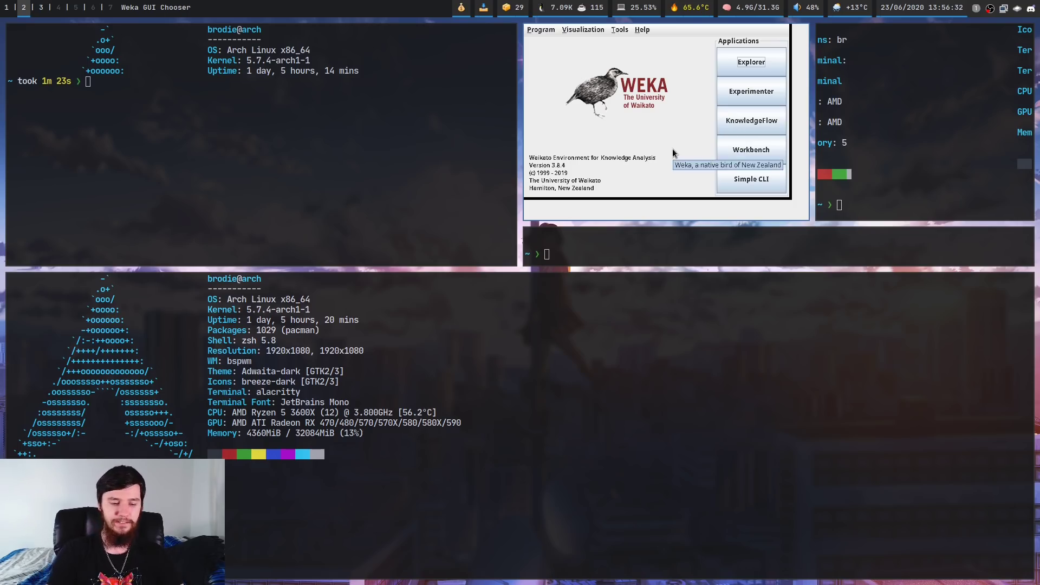
# - Make the Weka GUI Chooser floating and stretch it well beyond its fixed content area
pyautogui.press('super+s')
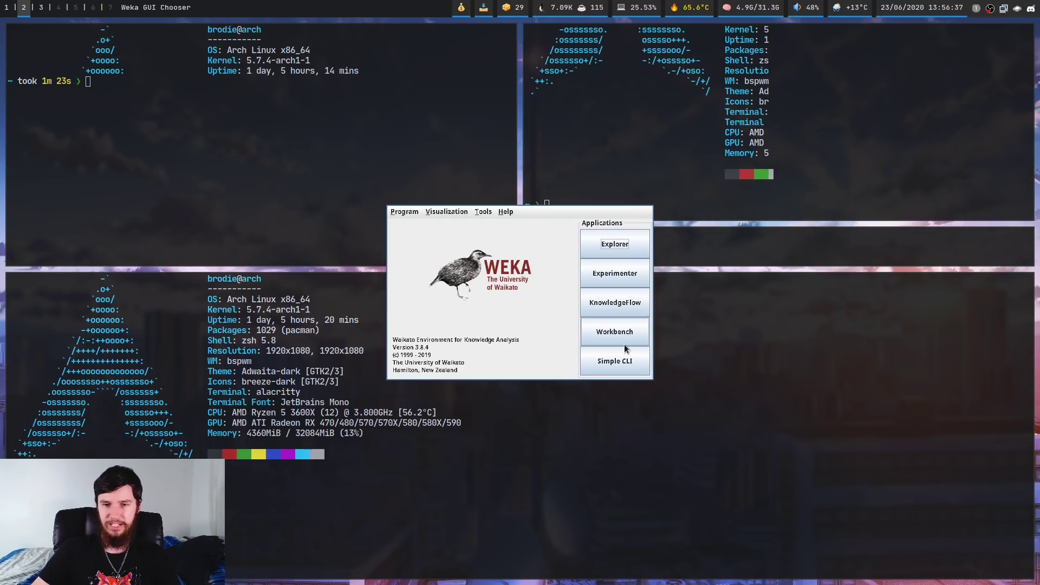
pyautogui.moveTo(644, 374); pyautogui.dragTo(756, 487)
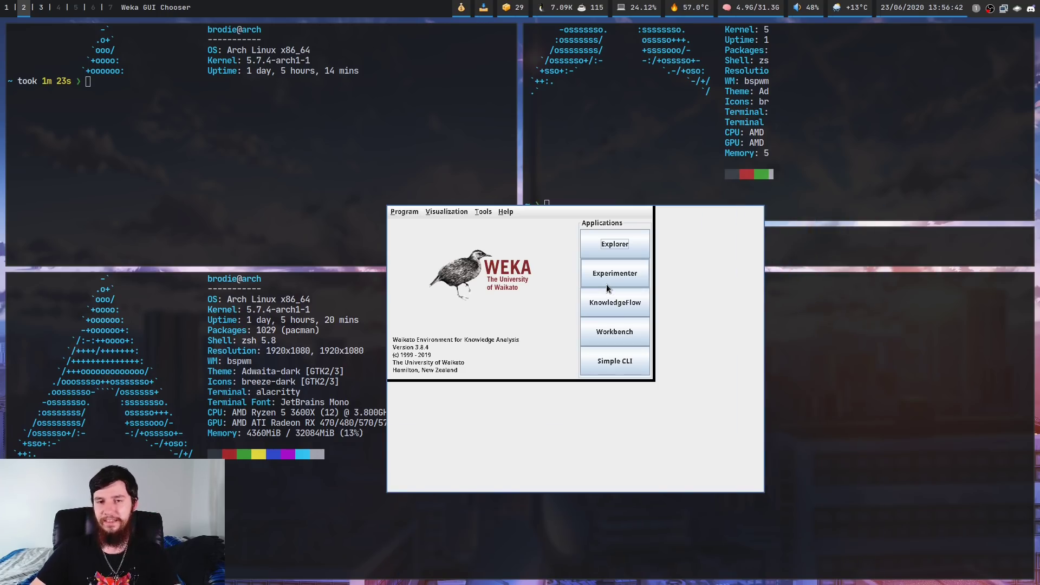
# - Open the Weka Explorer, make it floating, and resize it first smaller and then larger than its content
pyautogui.click(619, 245)
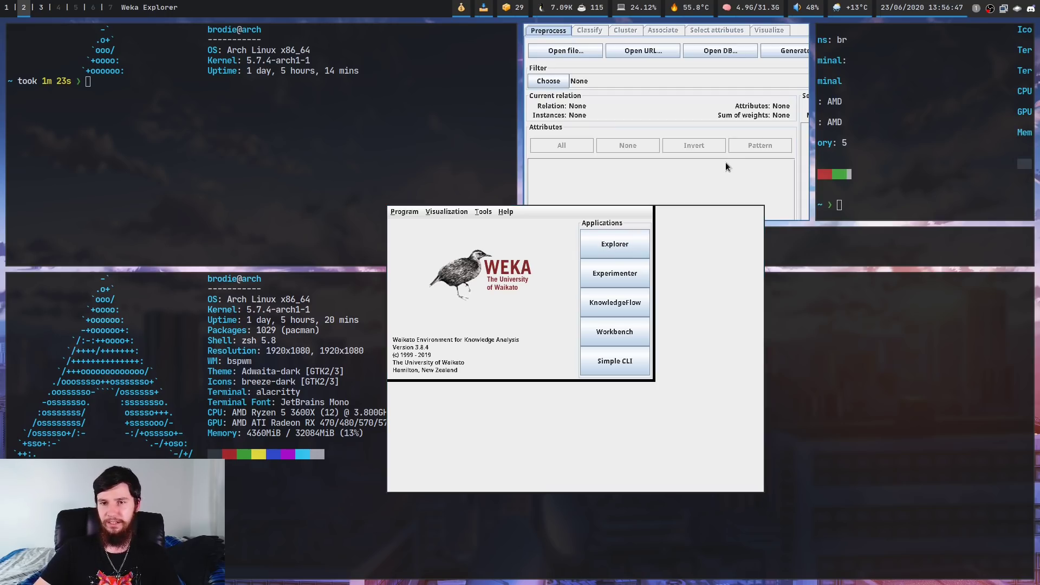
pyautogui.press('super+s')
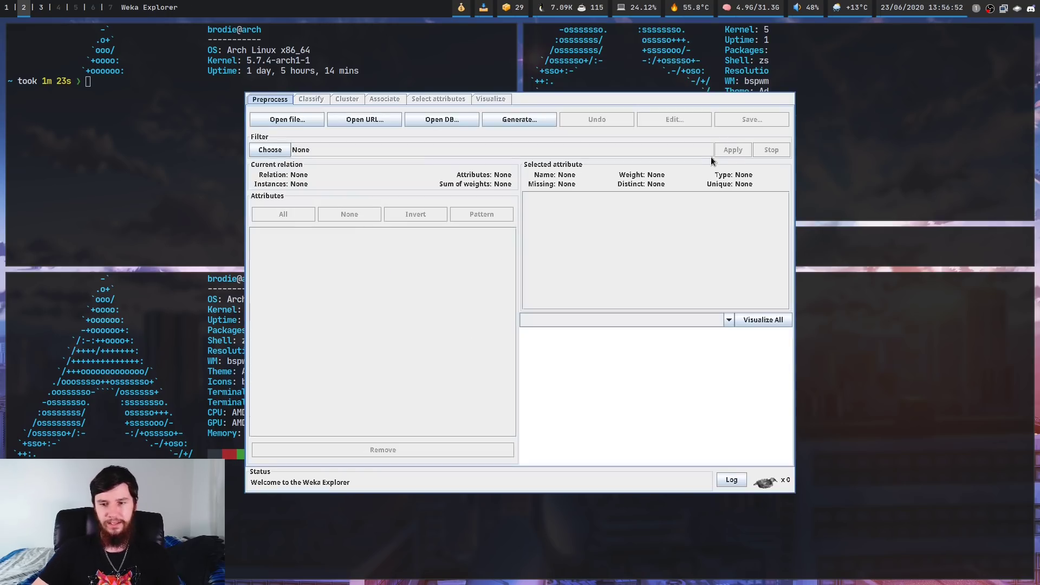
pyautogui.moveTo(790, 482); pyautogui.dragTo(697, 454)
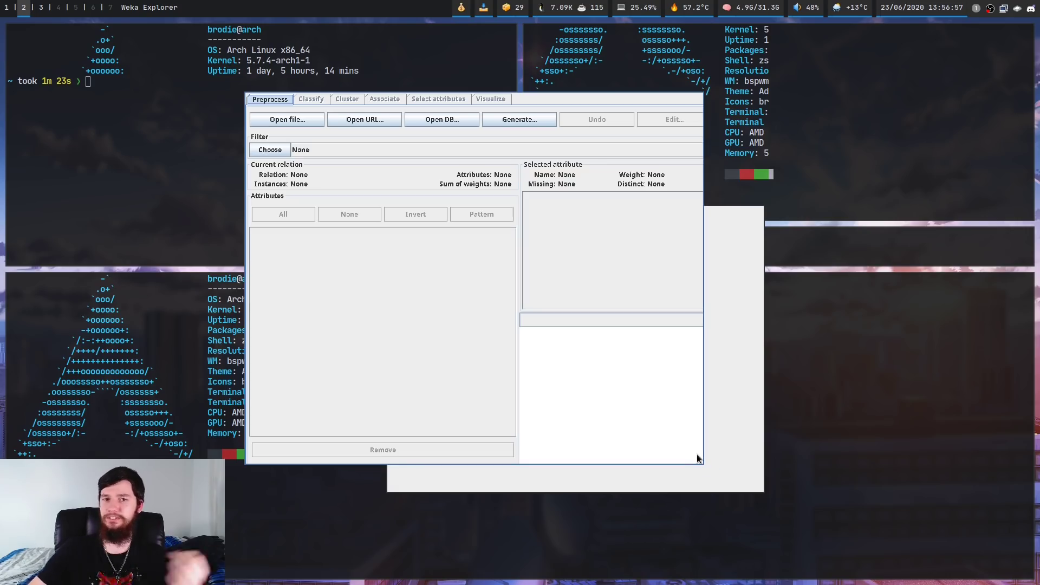
pyautogui.moveTo(702, 449); pyautogui.dragTo(849, 524)
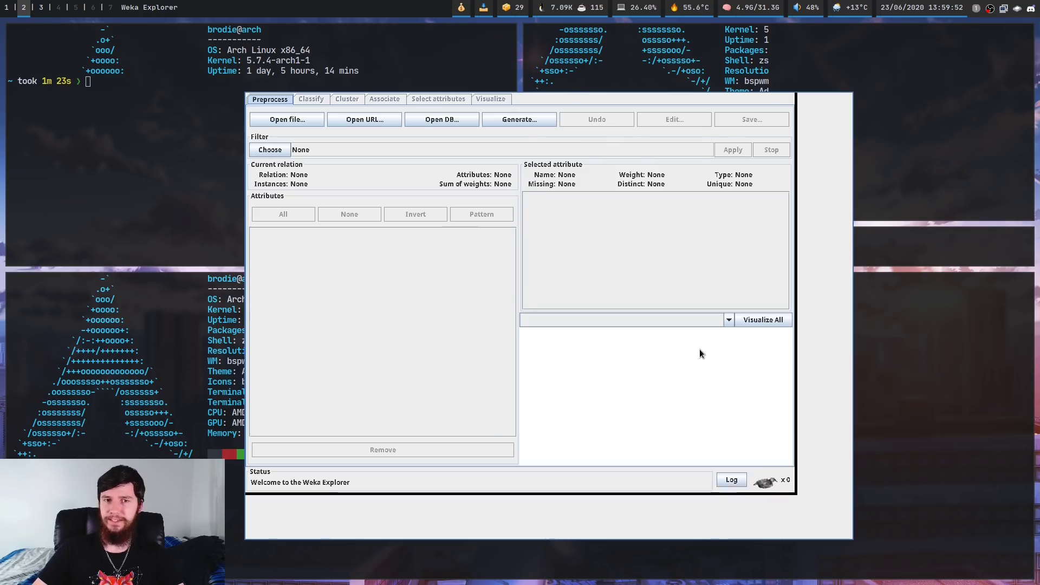
# - Close the Weka Explorer window and confirm the closing
pyautogui.press('super+w')
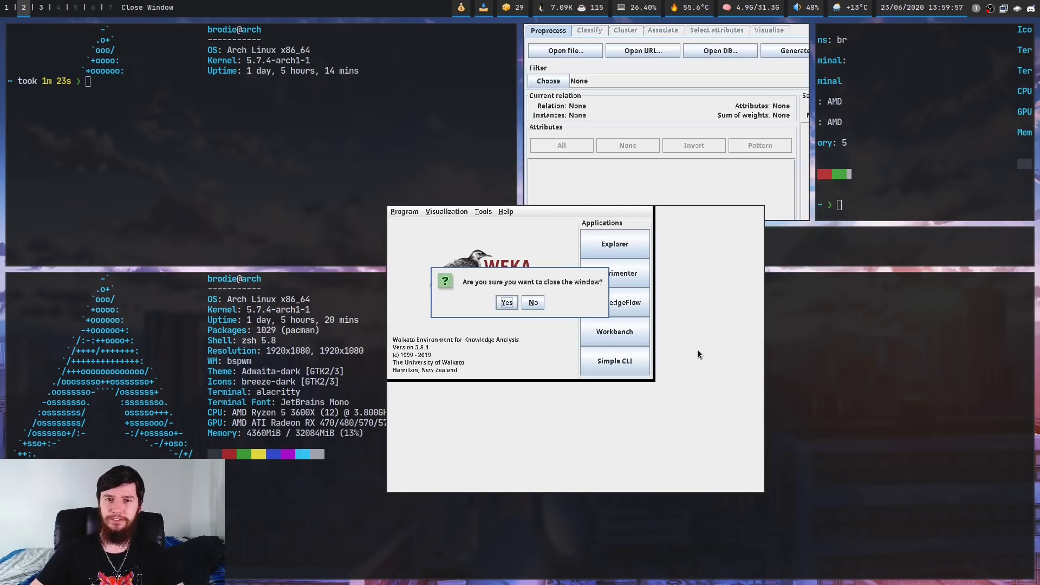
pyautogui.click(505, 303)
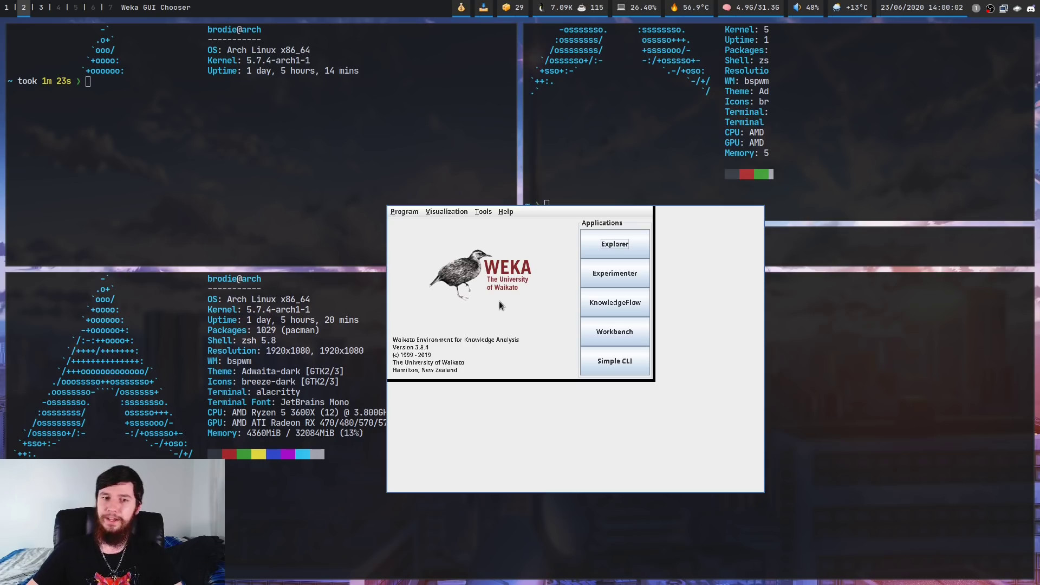